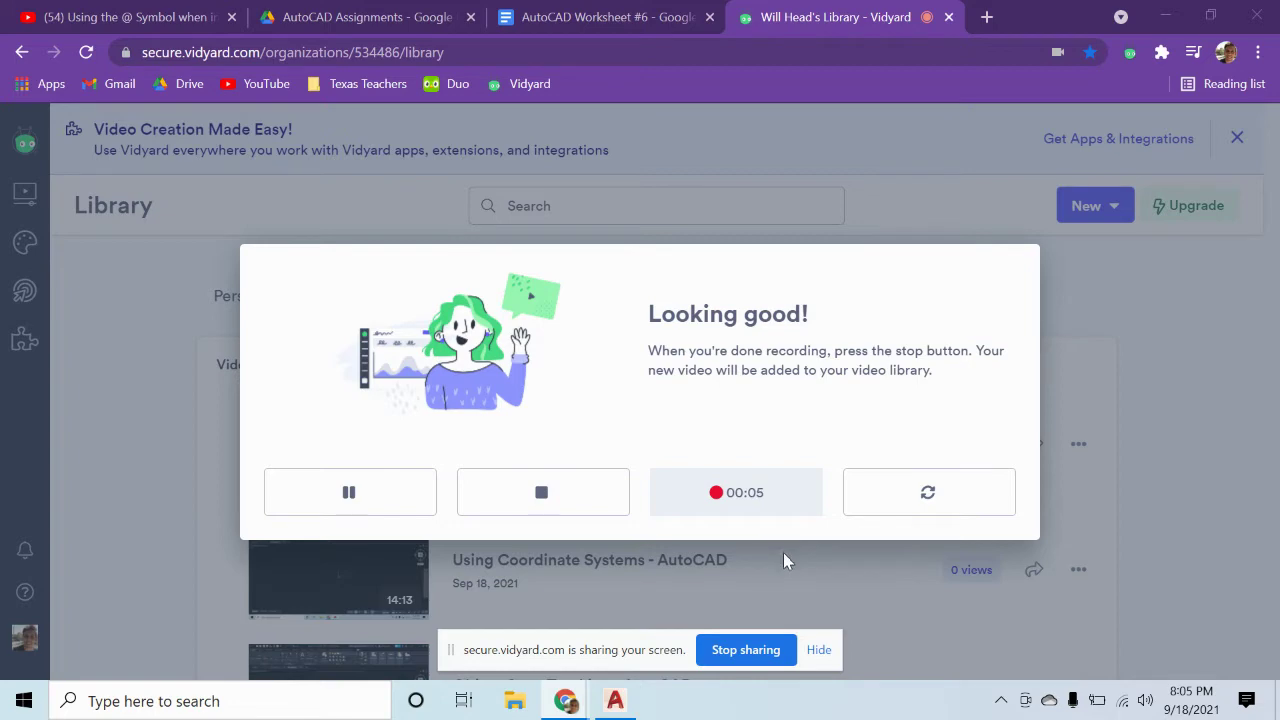
Step: Hide the Vidyard sharing notice and bring the blank Drawing1 AutoCAD window forward
left_click(818, 650)
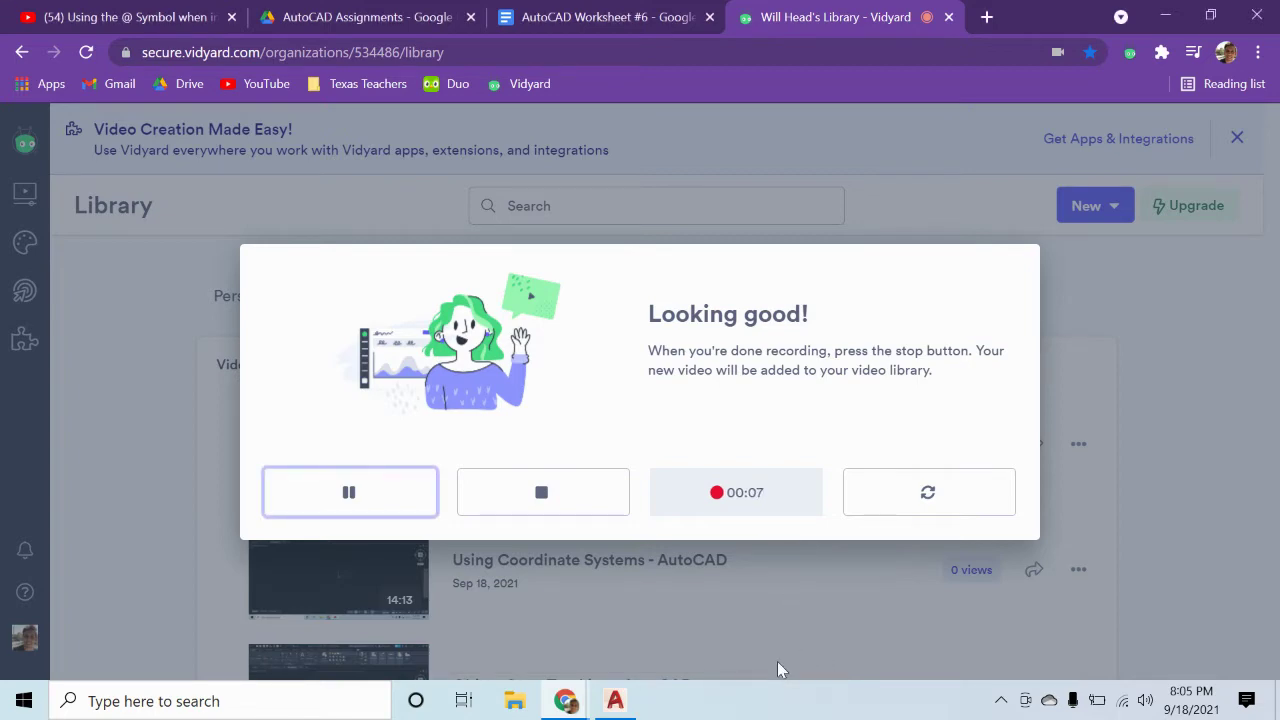
left_click(615, 700)
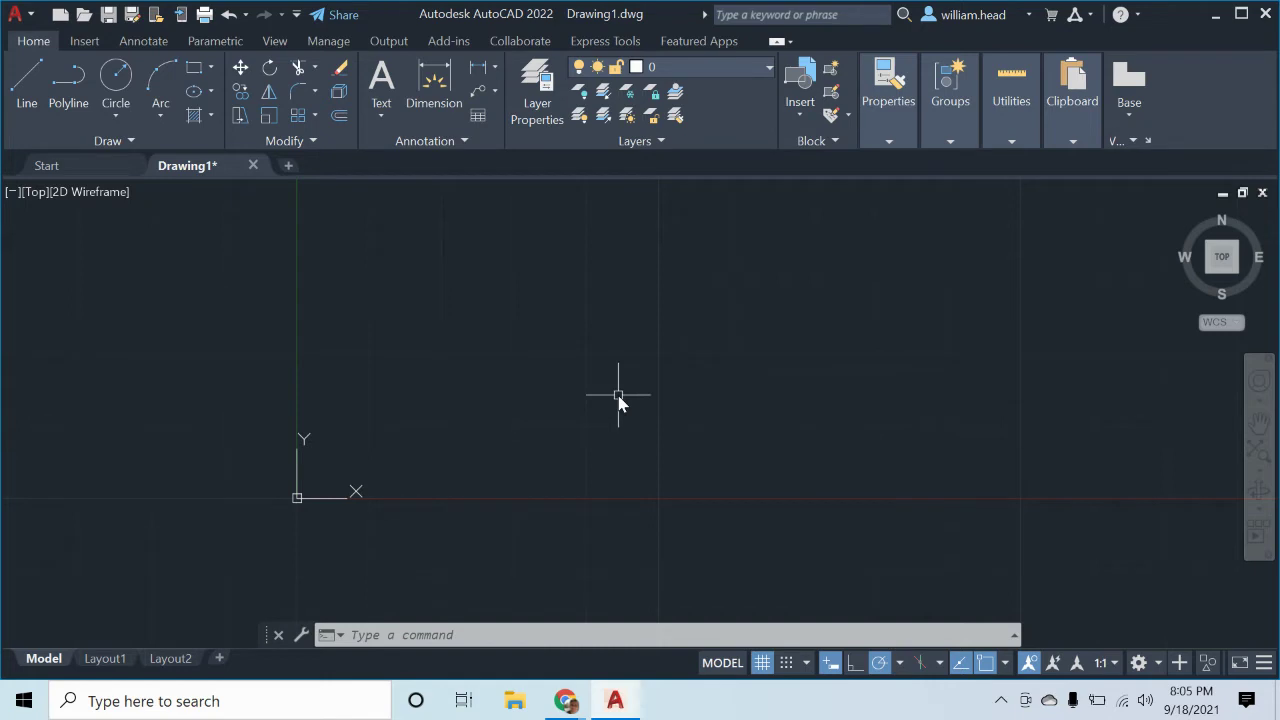
Step: Start a line at 0,0, then undo that first segment
type("L")
key("Return")
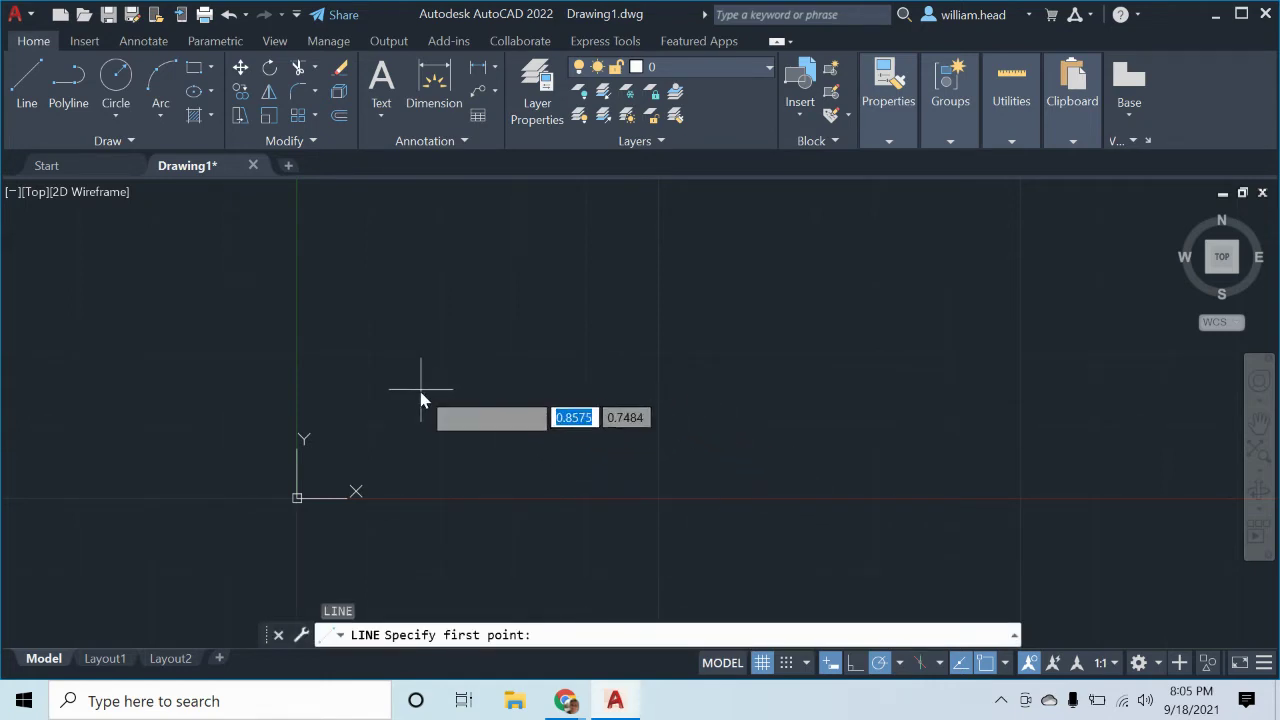
type("0,0")
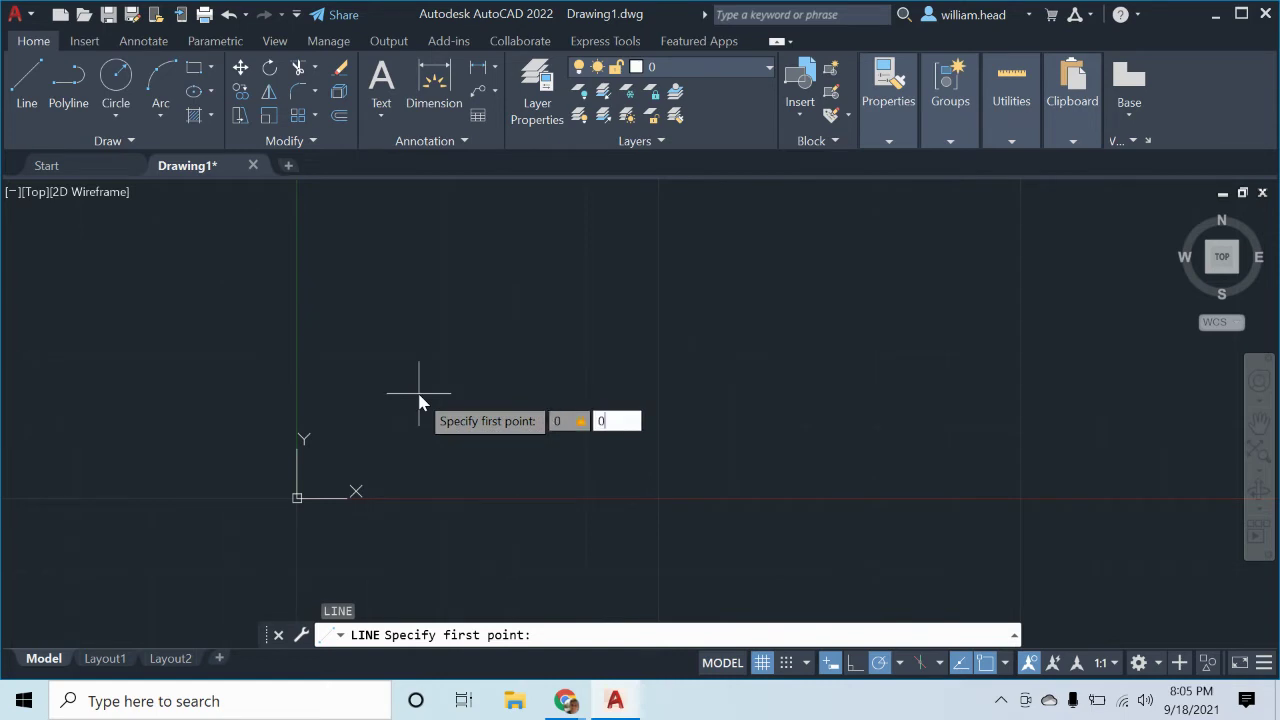
key("Return")
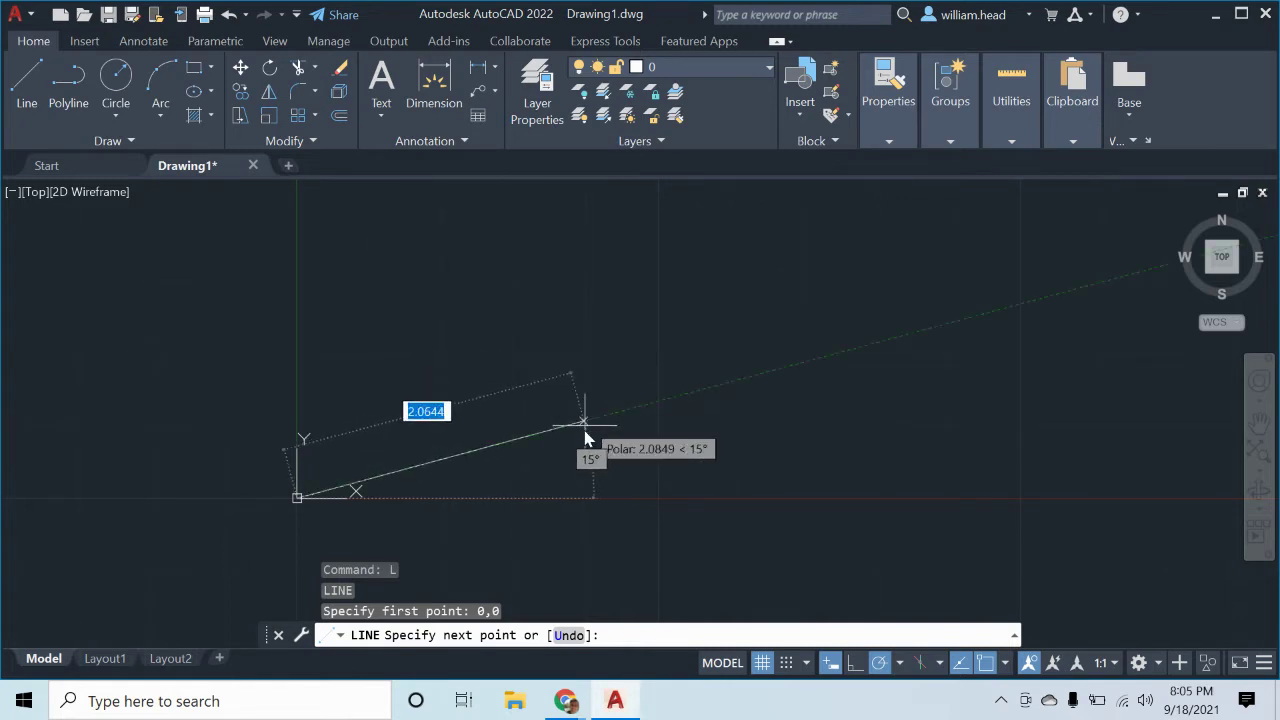
left_click(569, 636)
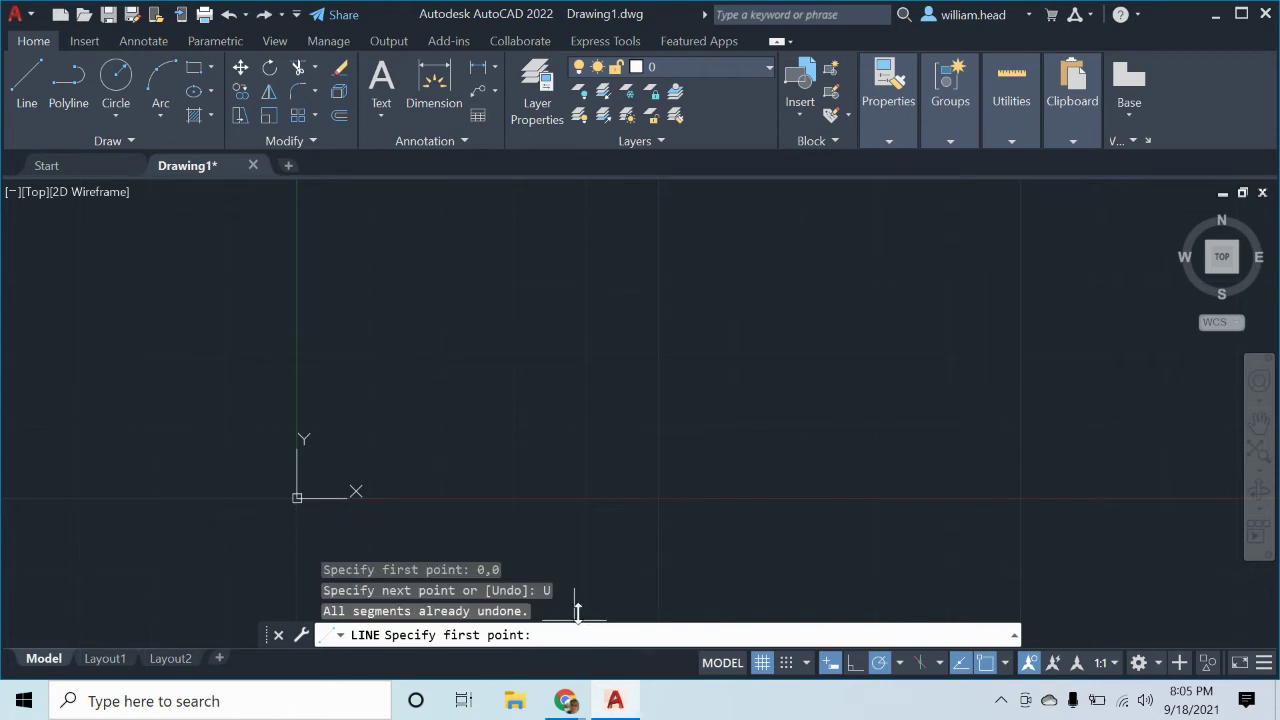
Step: Draw a single line sloping up and to the right on the canvas
left_click(505, 357)
left_click(820, 248)
key("Escape")
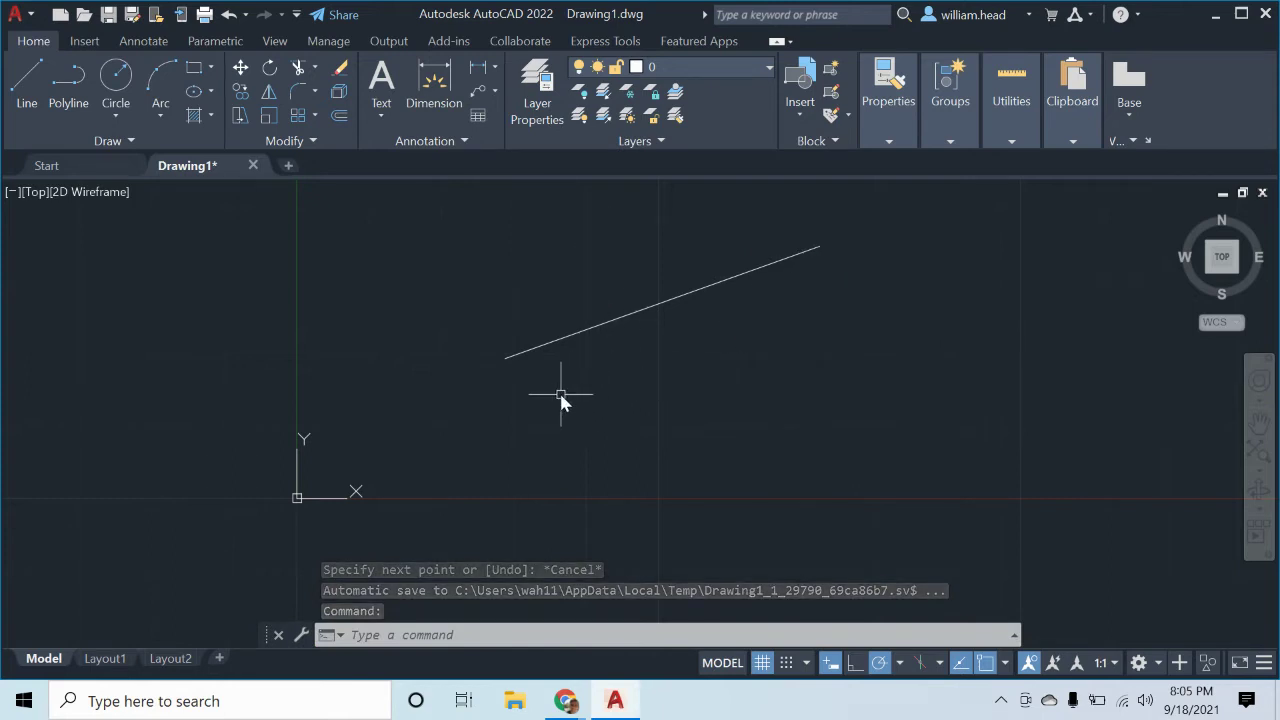
Step: Start a line from 0,0 and then cancel it
type("l")
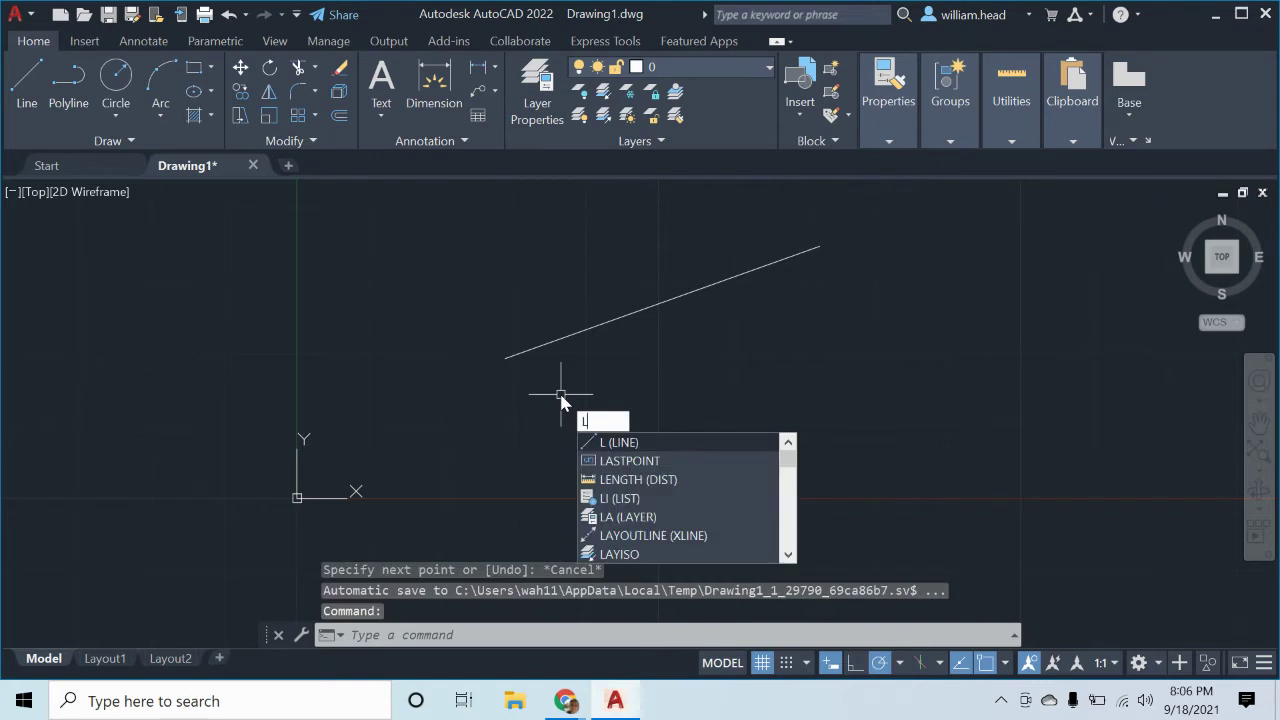
key("Return")
type("0")
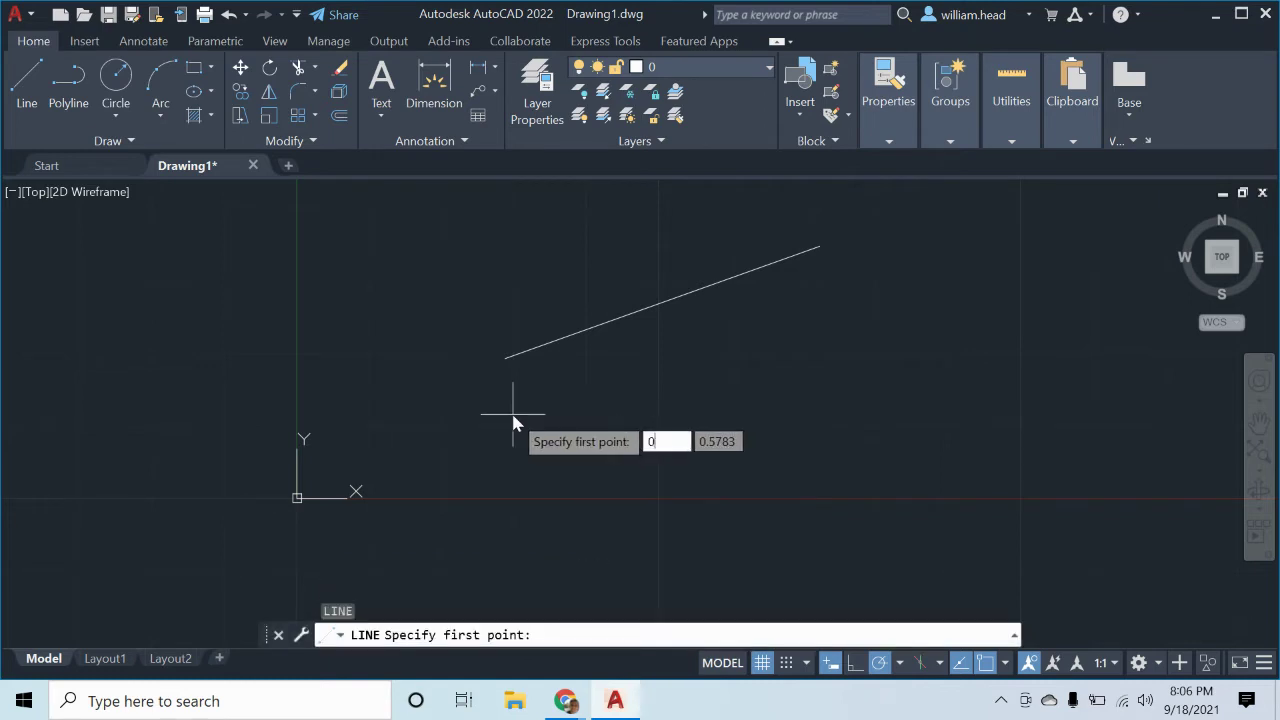
type(",0")
key("Return")
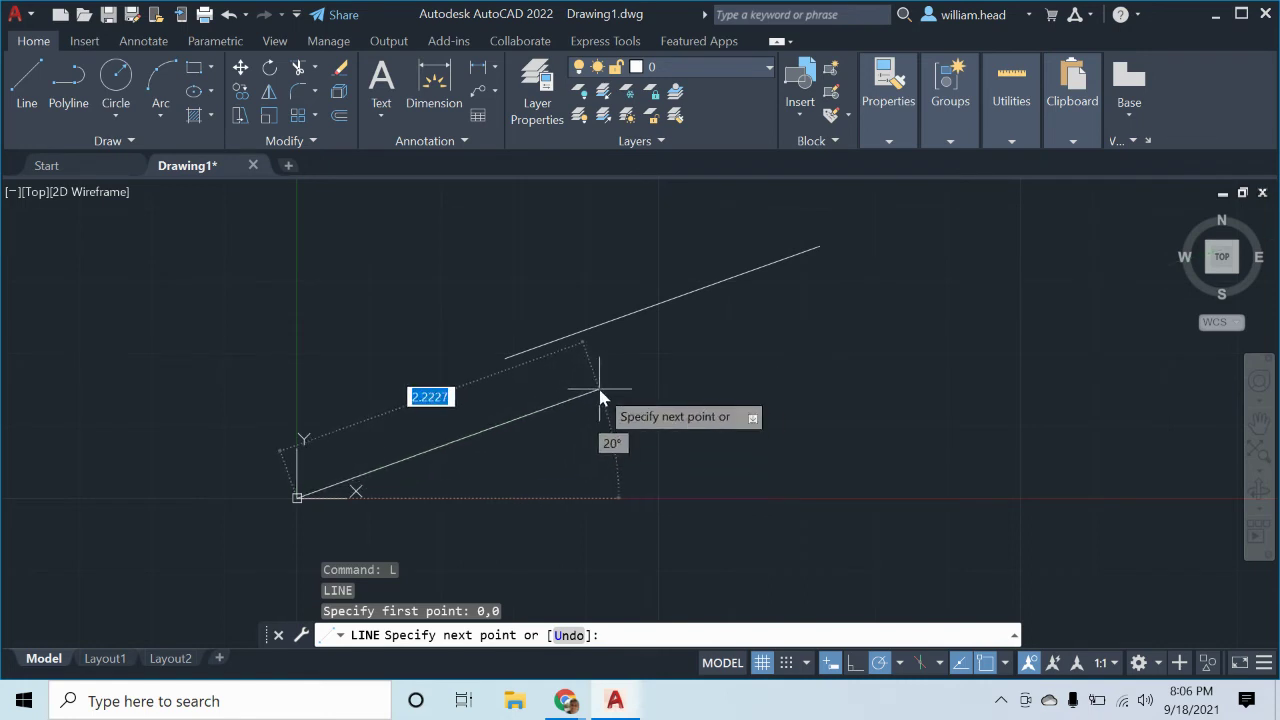
key("Escape")
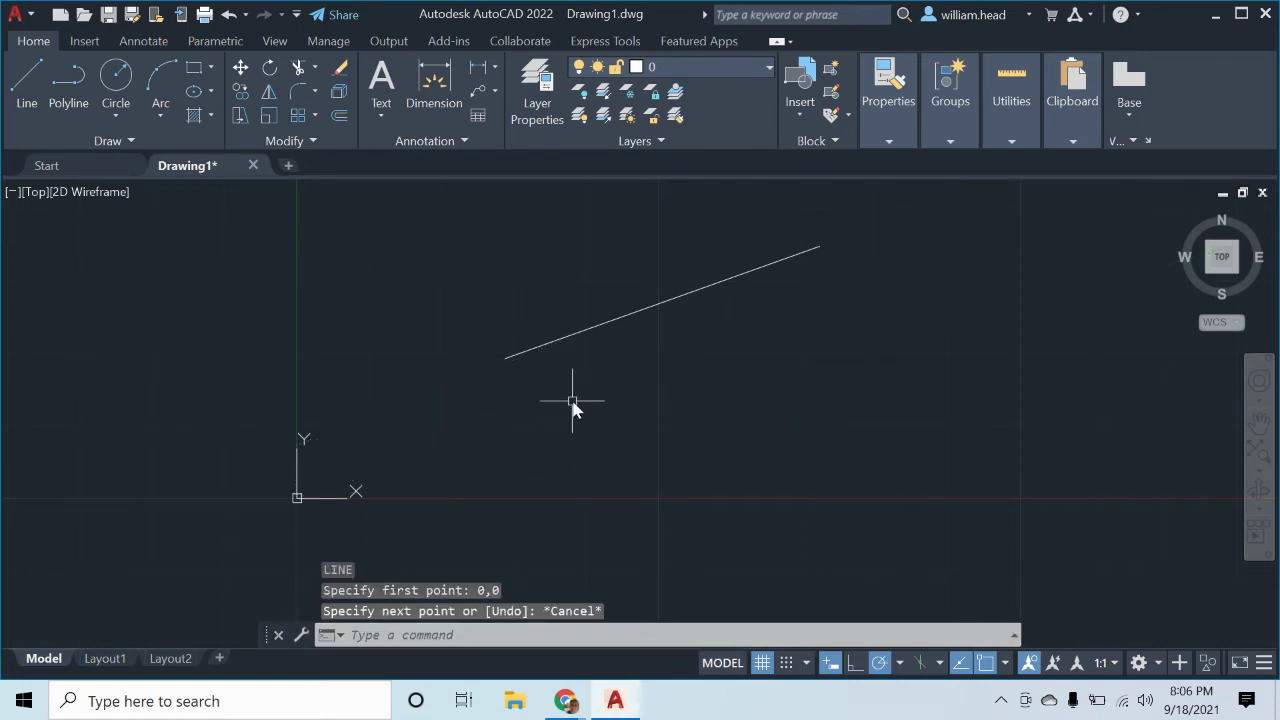
Step: Draw a second line just below and parallel to the first one
type("L")
key("Return")
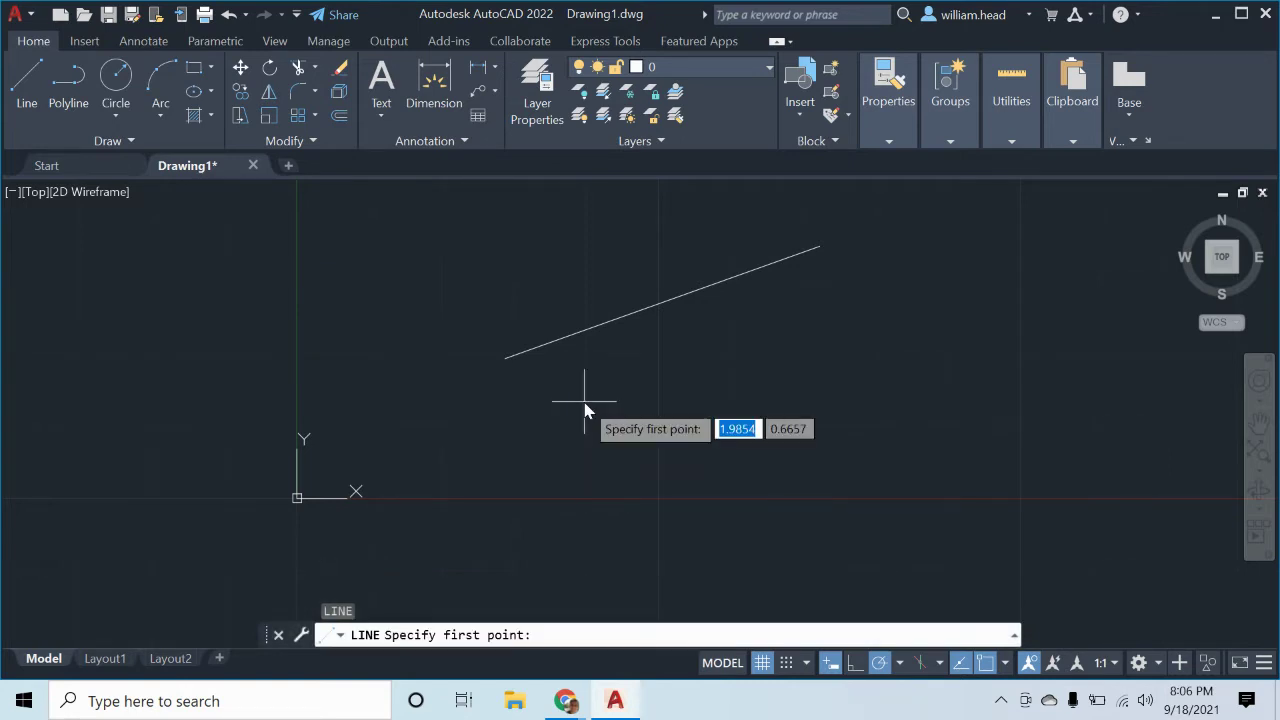
left_click(517, 388)
left_click(846, 288)
key("Escape")
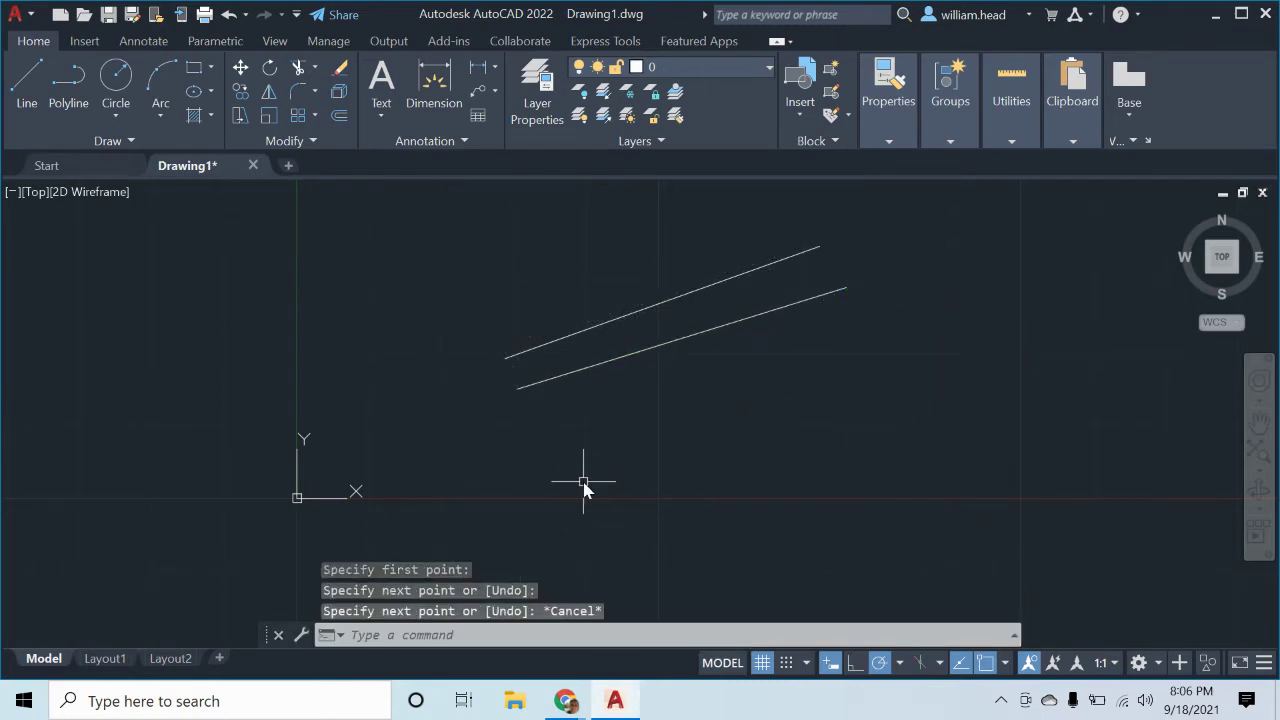
Step: Restart LINE and place a third line's start point below the pair
type("li")
key("BackSpace")
key("Escape")
type("l")
key("Return")
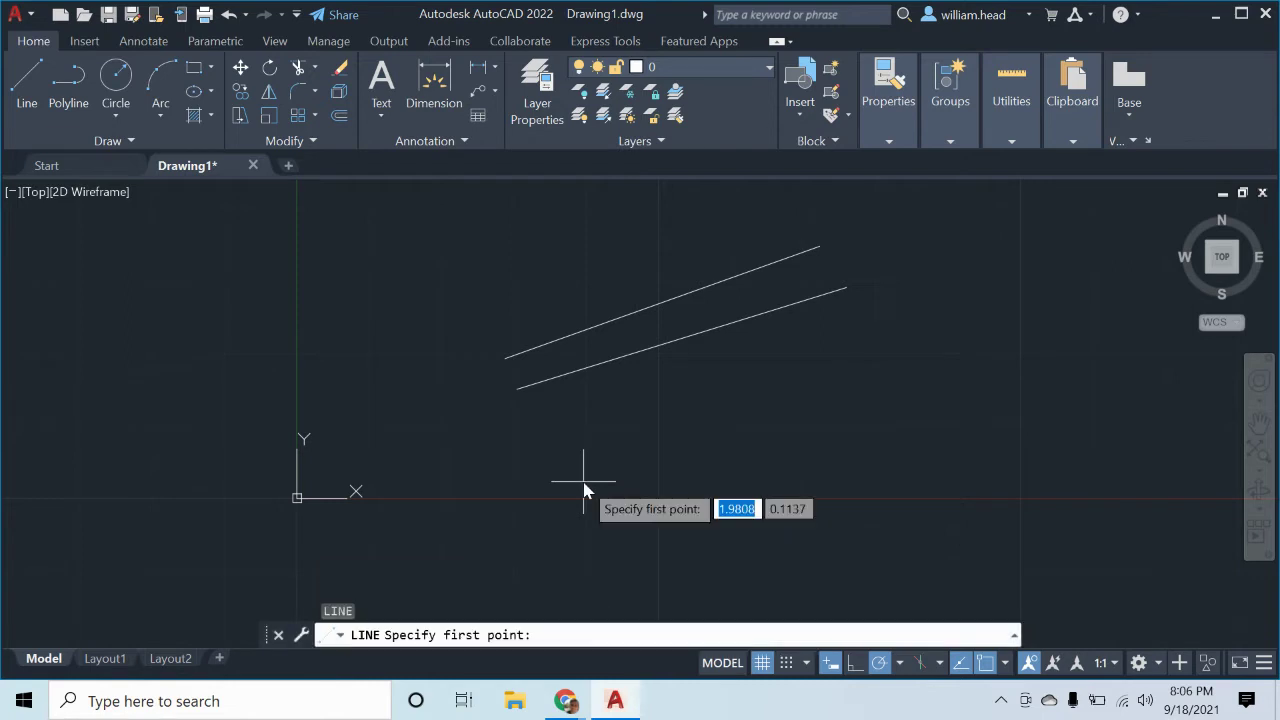
left_click(544, 422)
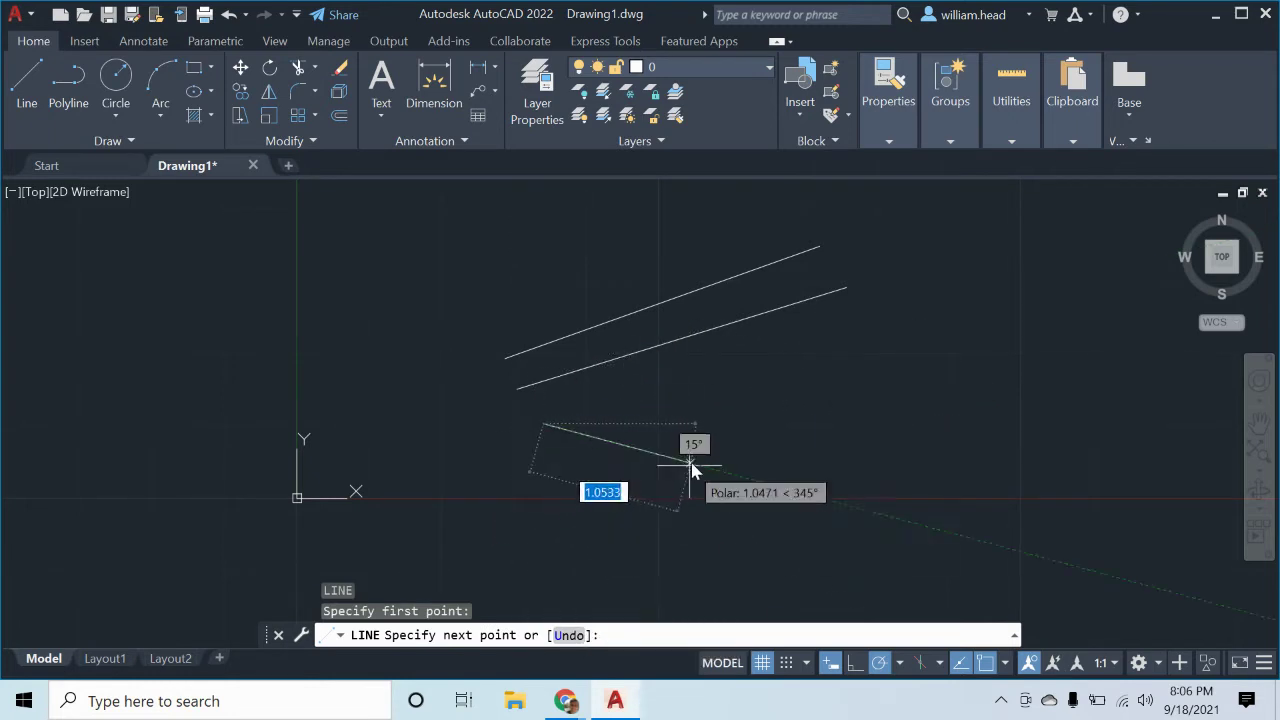
Step: Try several start points for the third line, undoing each, then settle on one below the lines
key("Escape")
key("Return")
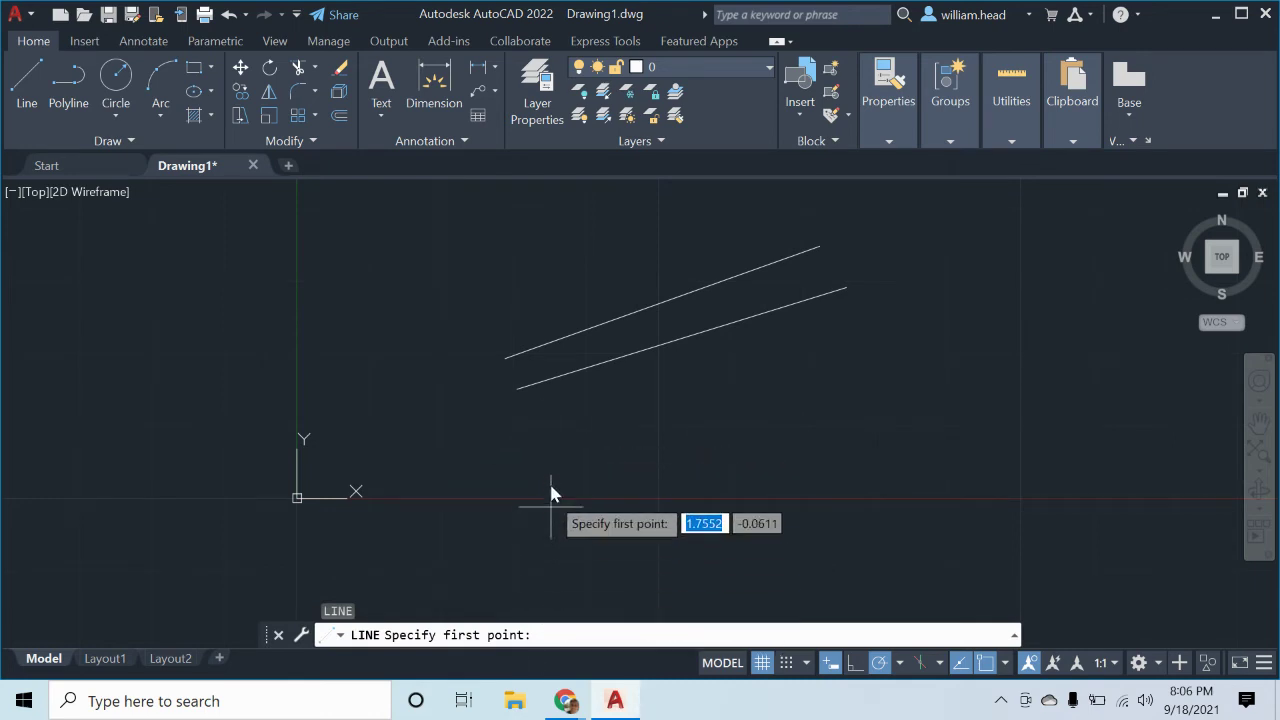
left_click(552, 437)
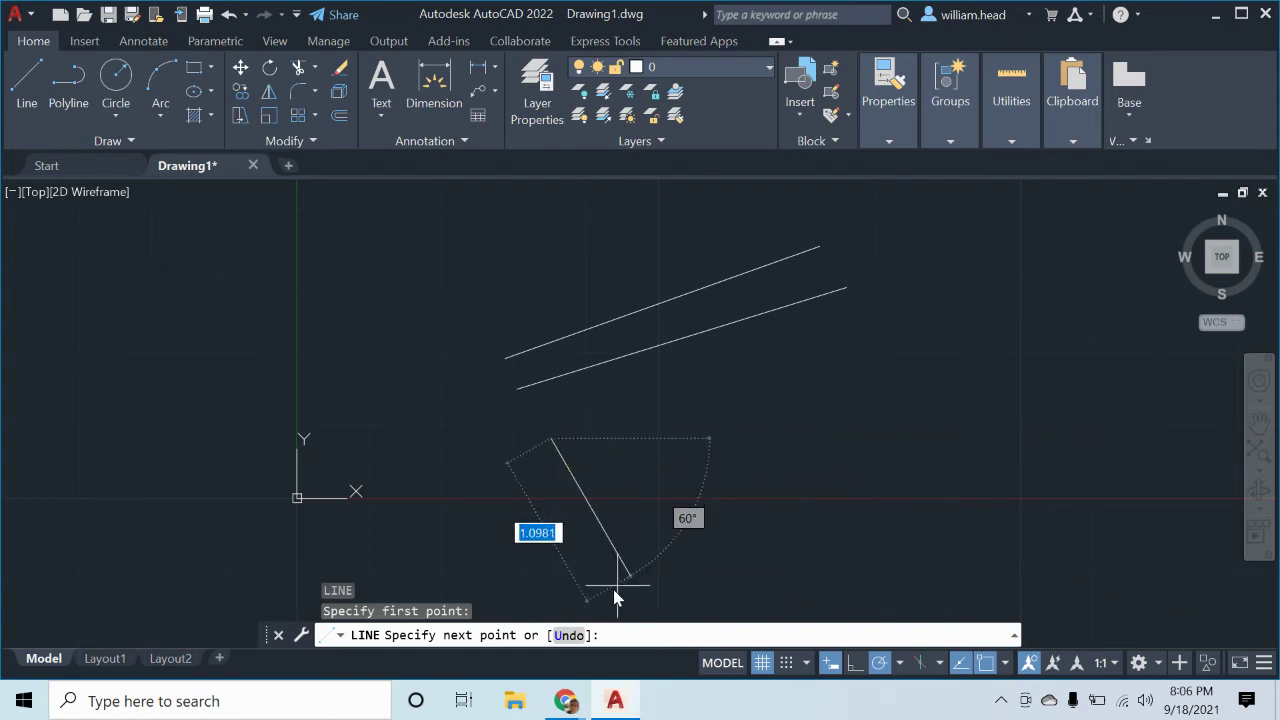
left_click(569, 635)
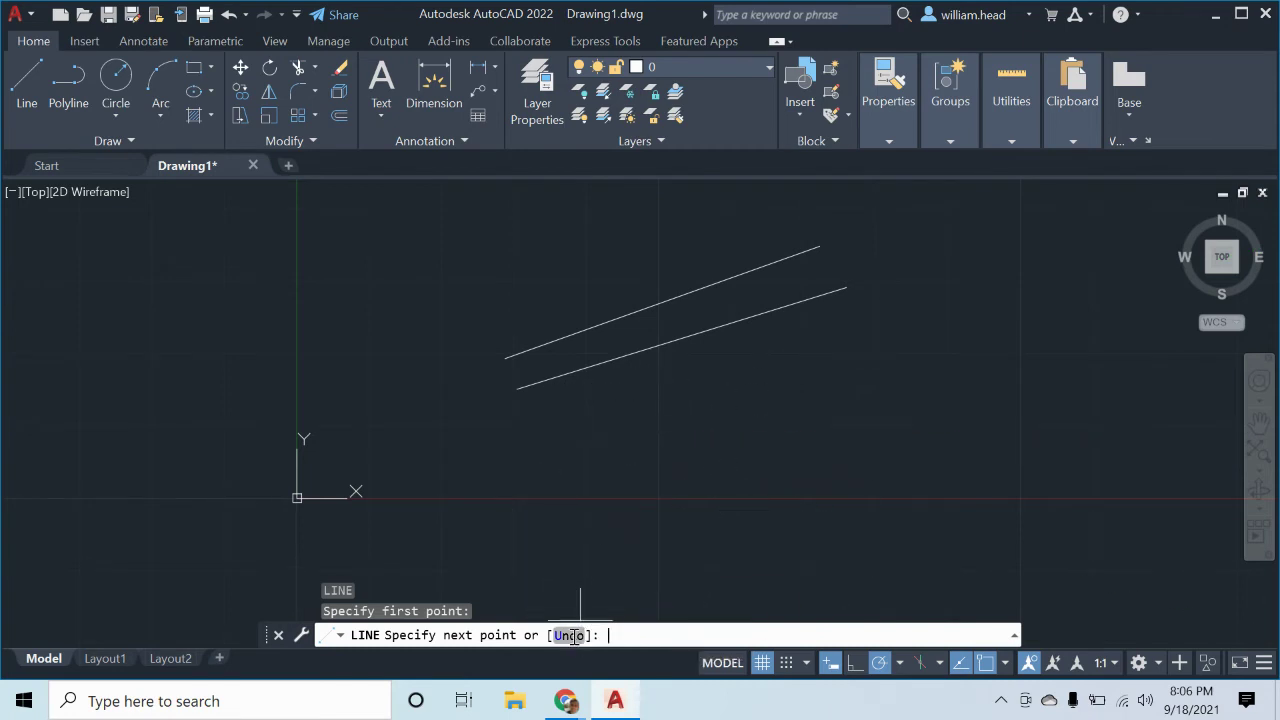
left_click(845, 375)
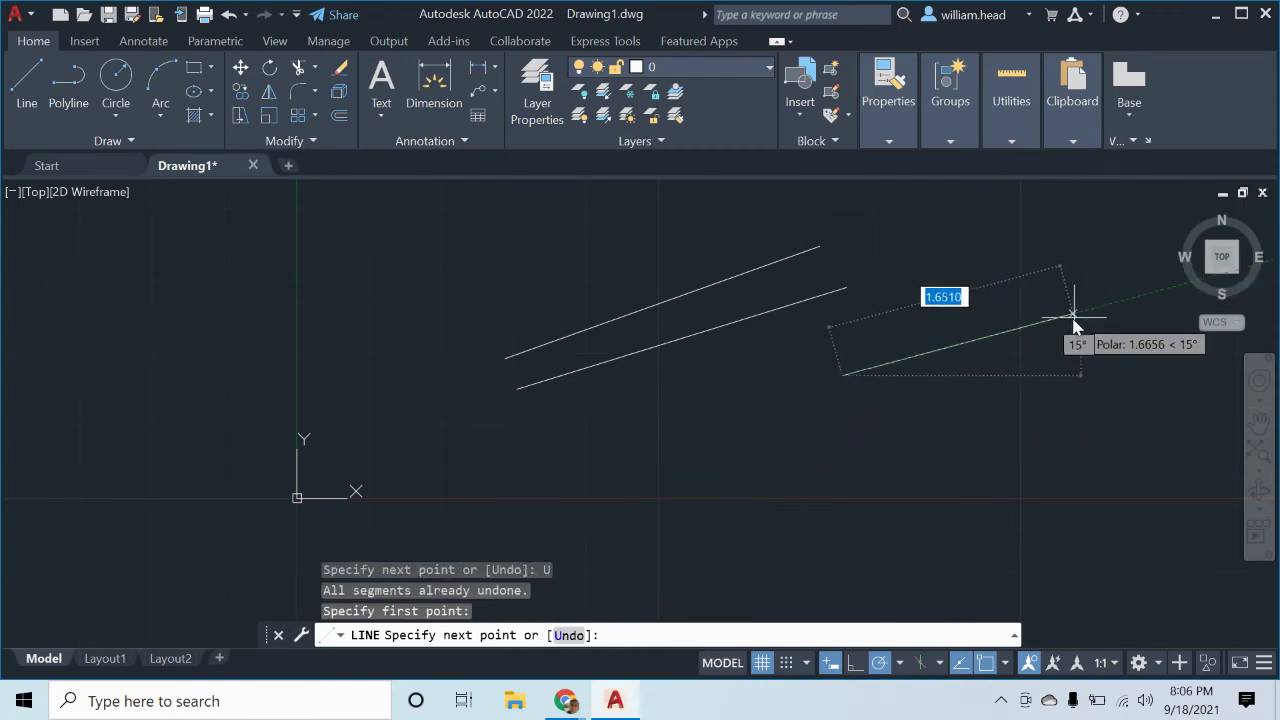
left_click(569, 635)
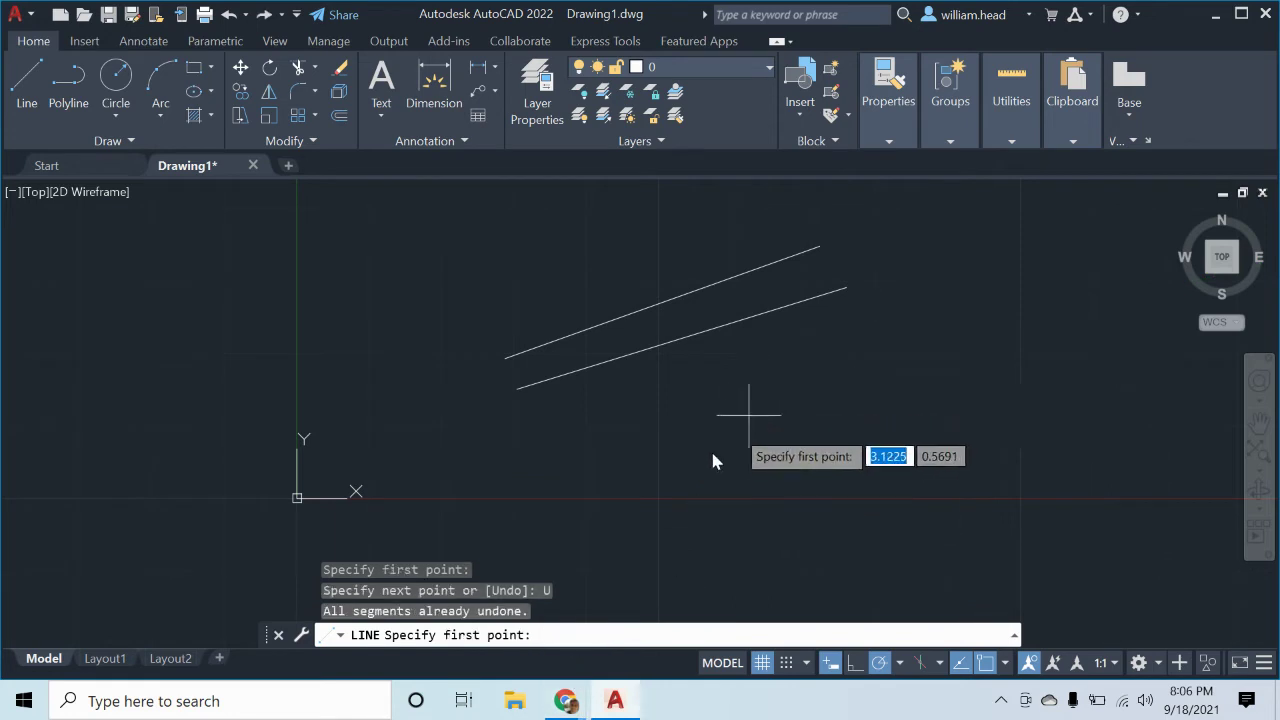
left_click(715, 562)
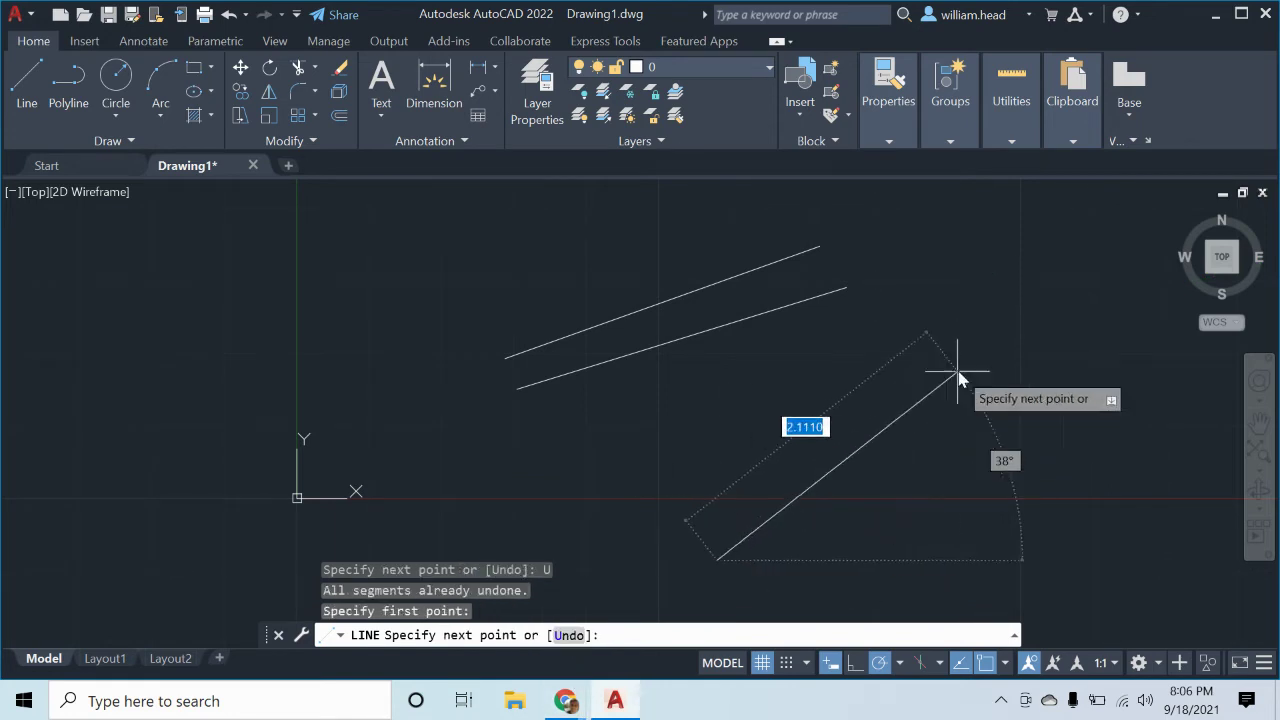
left_click(569, 635)
left_click(425, 440)
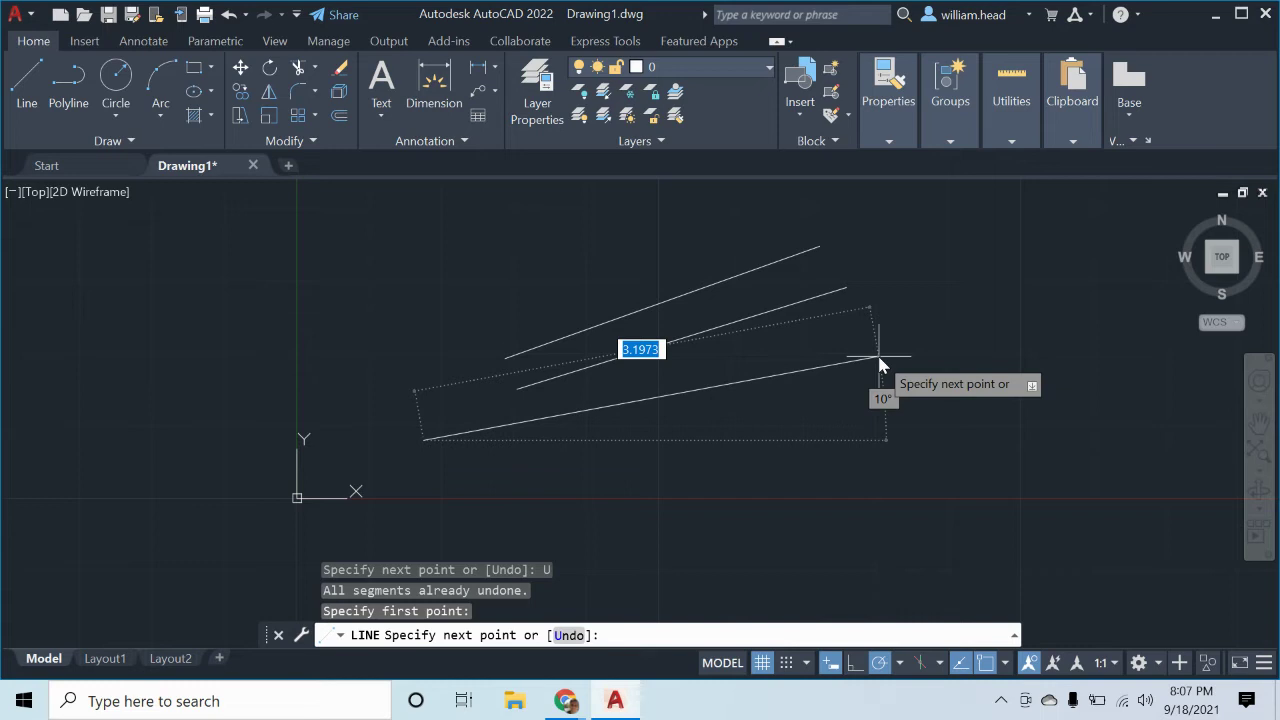
Step: Undo the trial start points with U, then draw the third line sloping down-right beneath the pair
type("u")
key("Return")
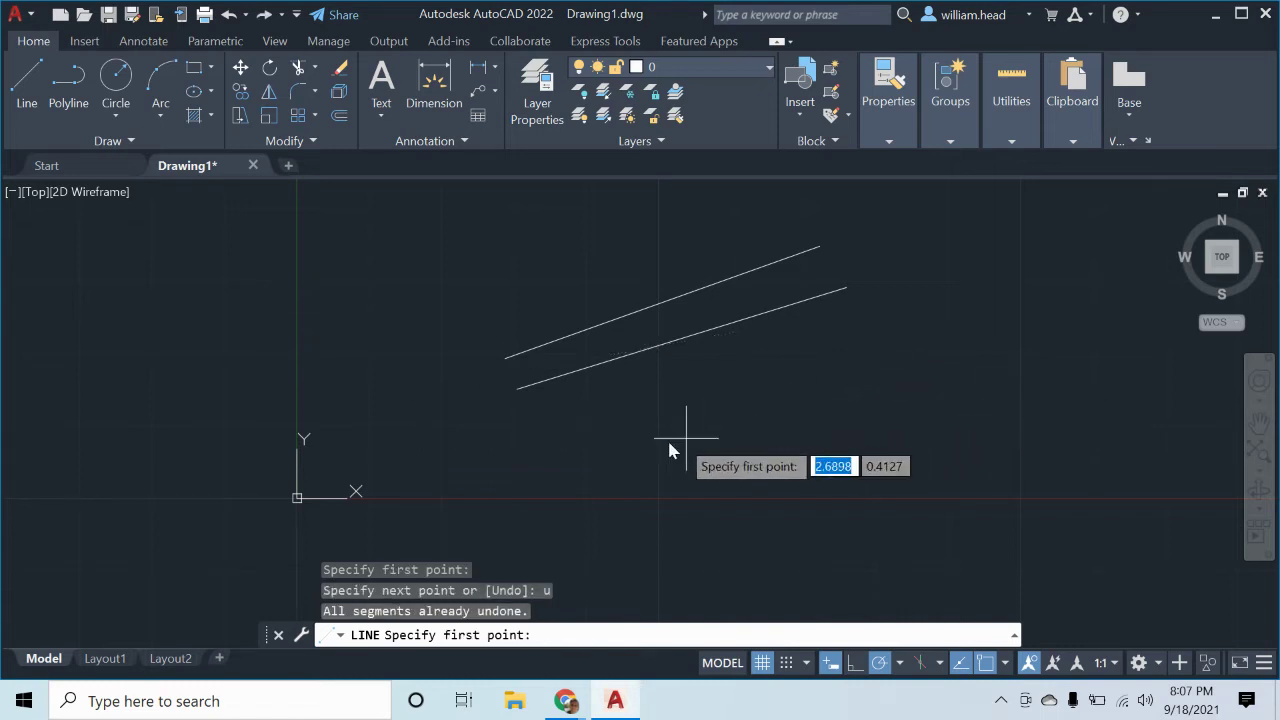
left_click(571, 463)
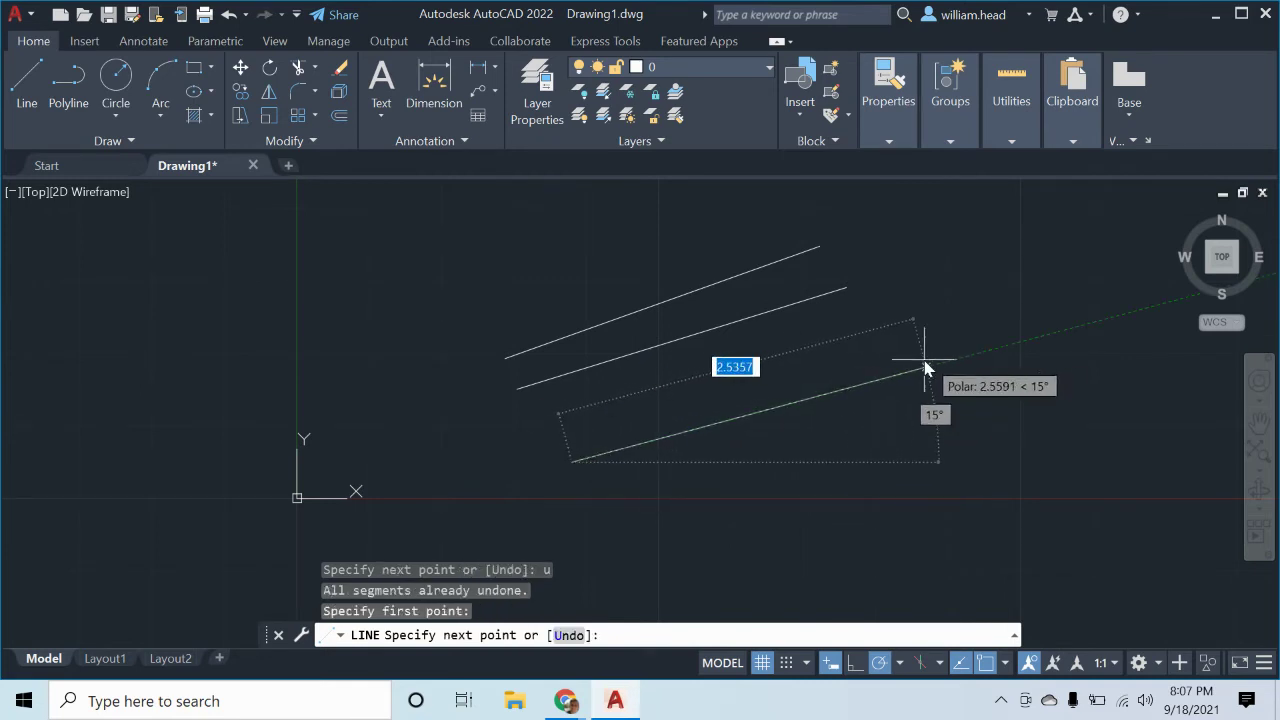
type("u")
key("Return")
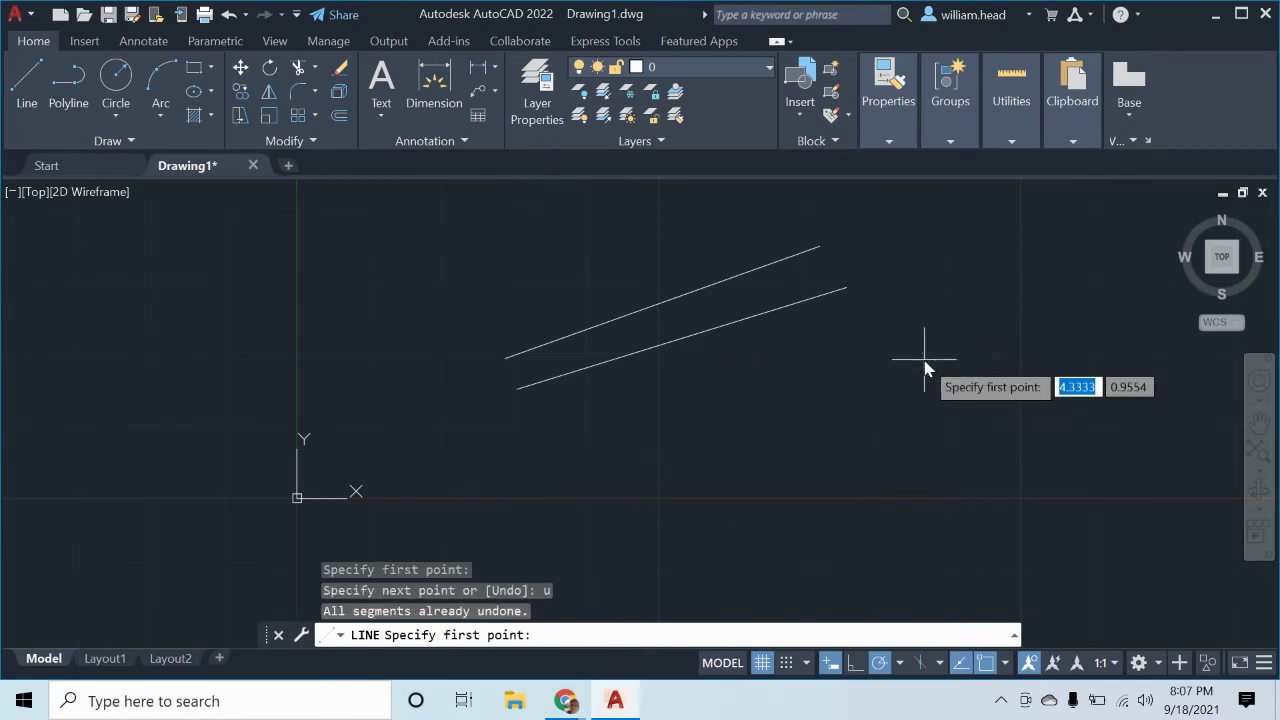
left_click(973, 318)
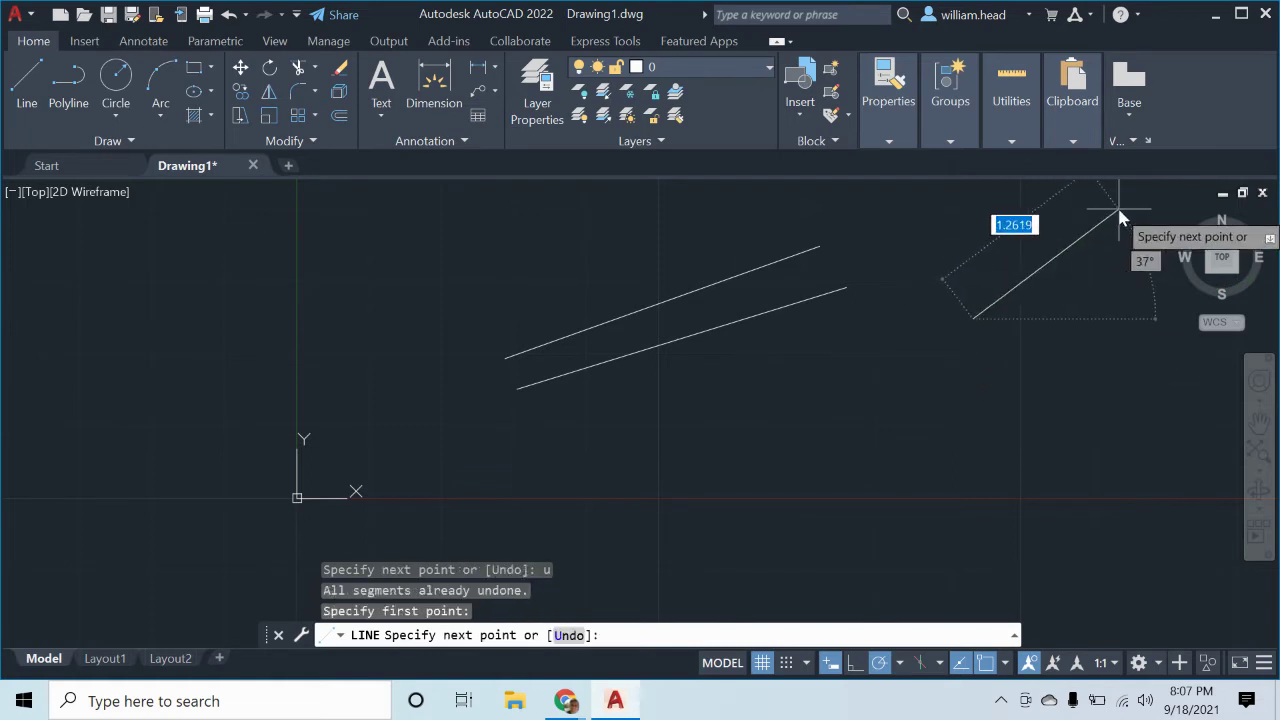
type("u")
key("Return")
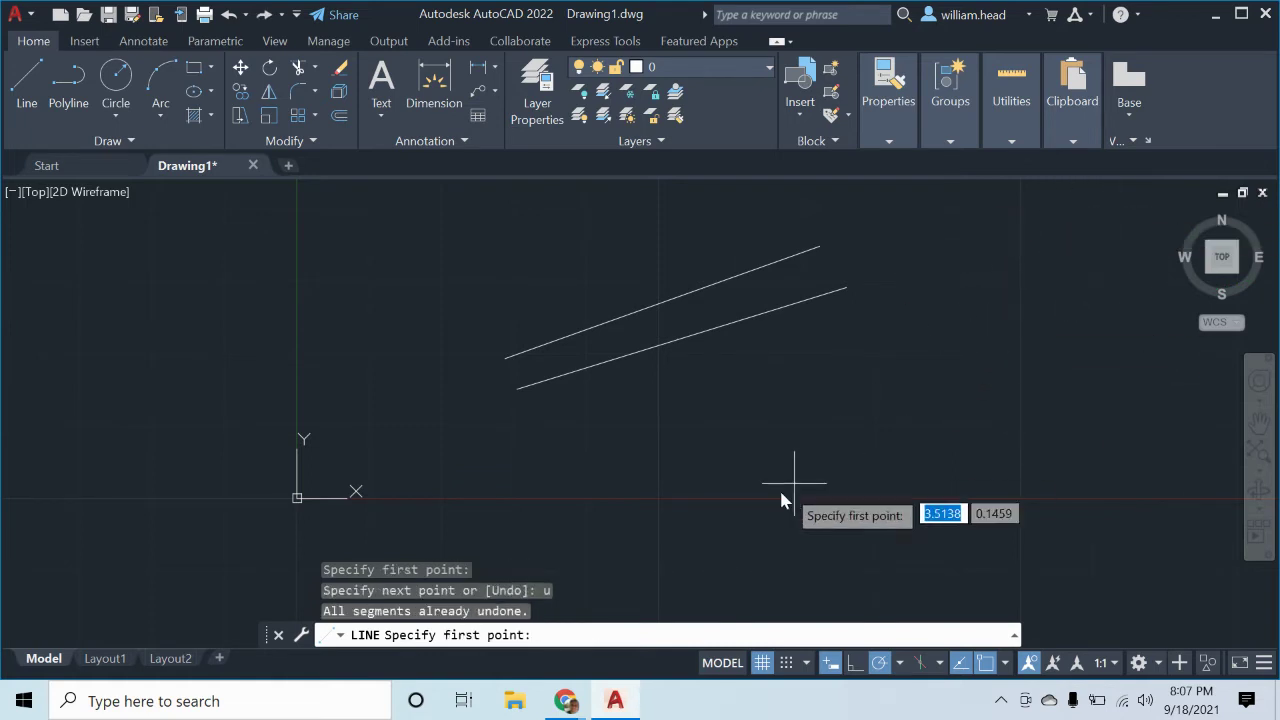
left_click(757, 511)
left_click(554, 417)
key("Escape")
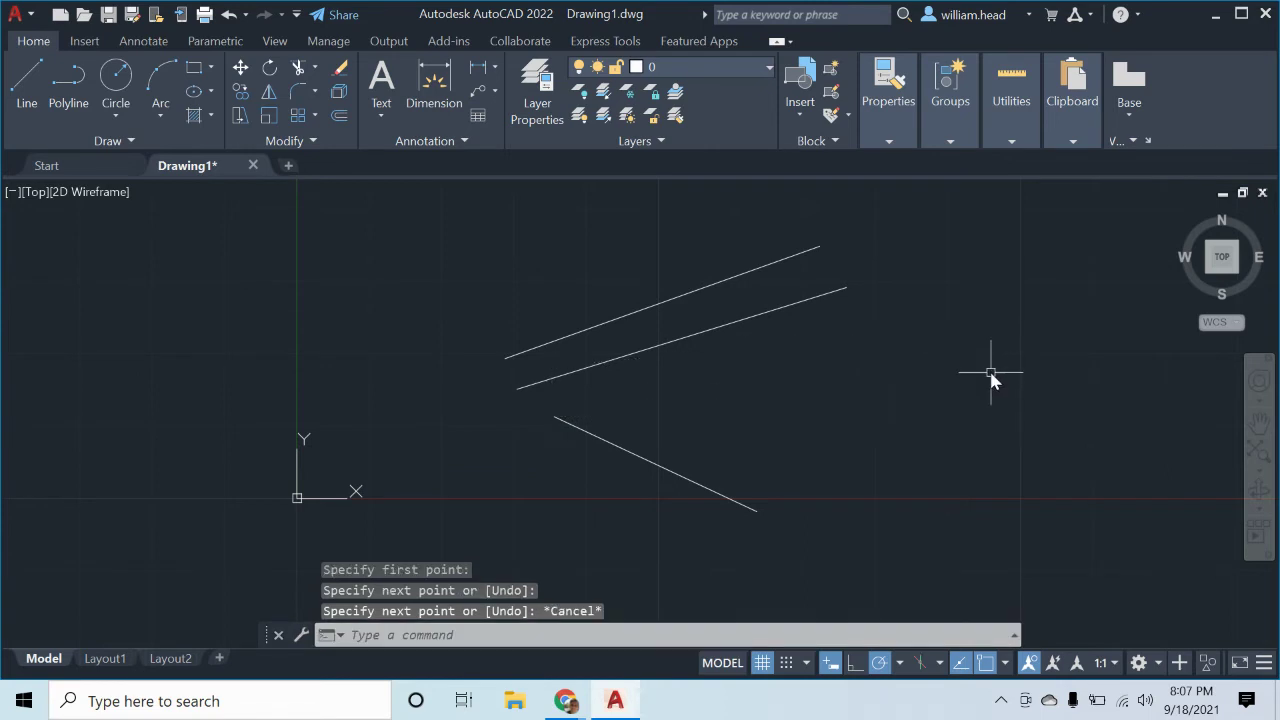
left_click(637, 577)
left_click(545, 205)
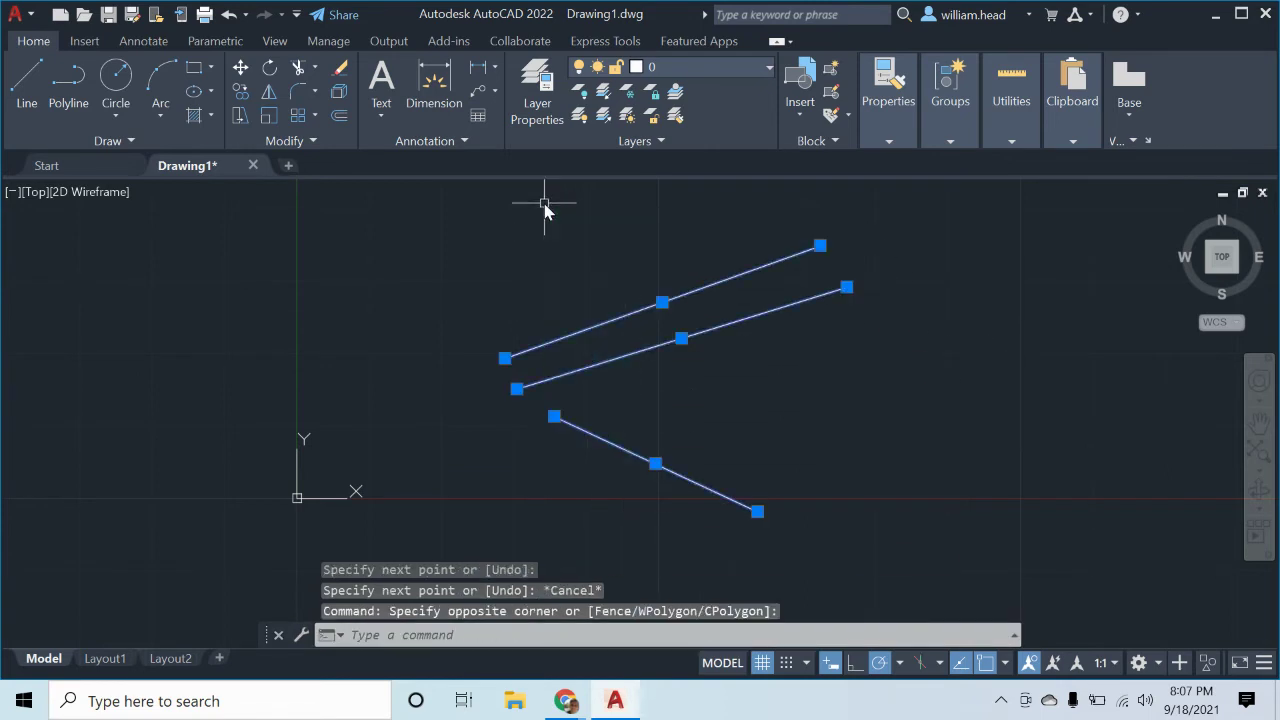
key("Delete")
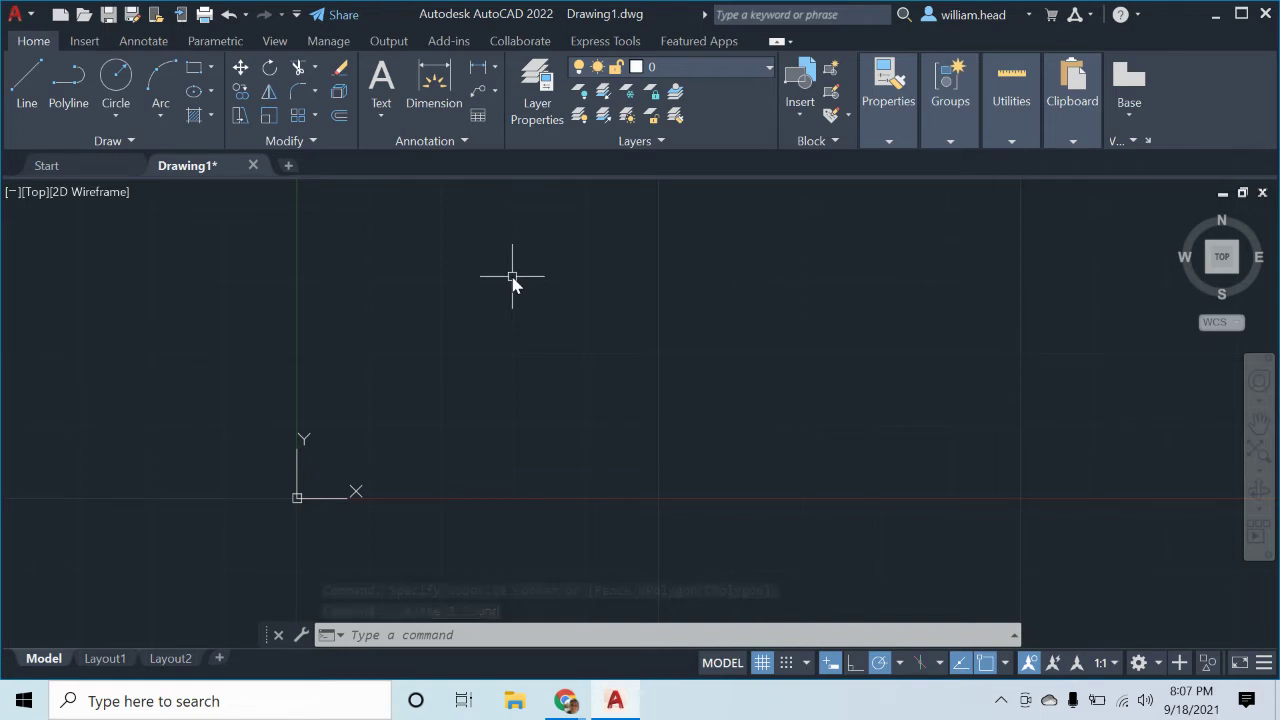
type("c")
key("Return")
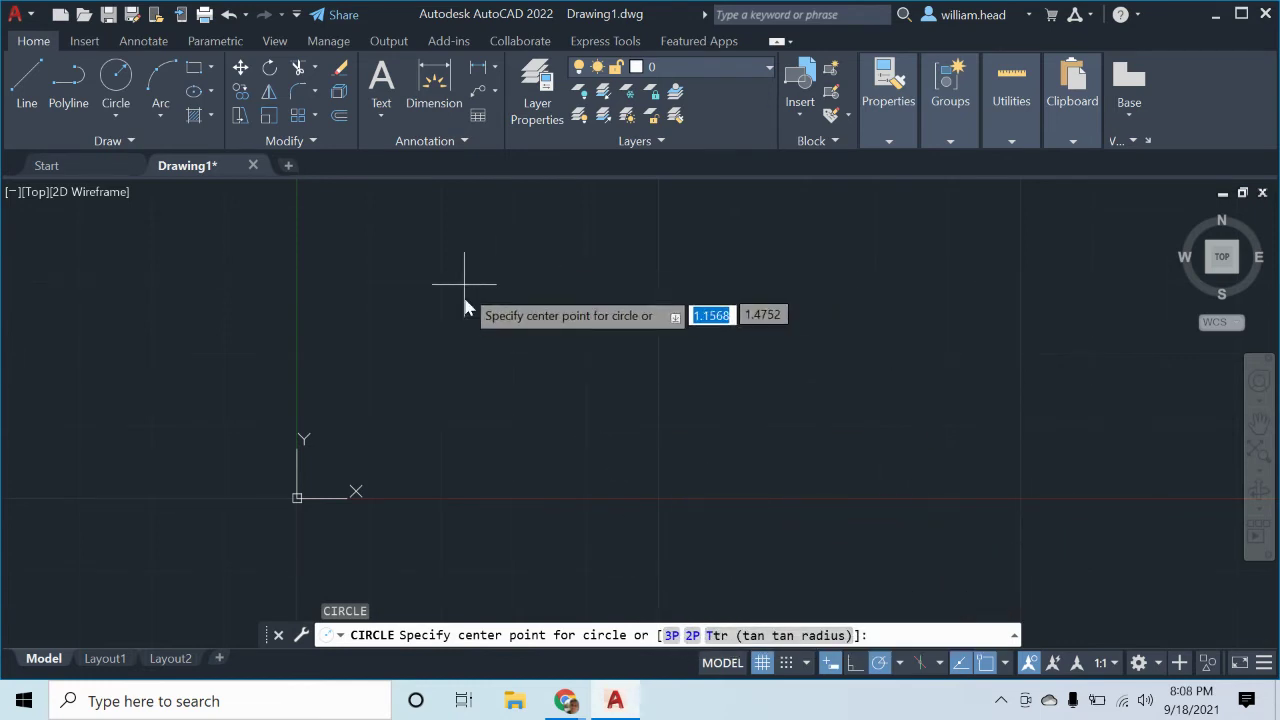
middle_click_drag(501, 367, 429, 423)
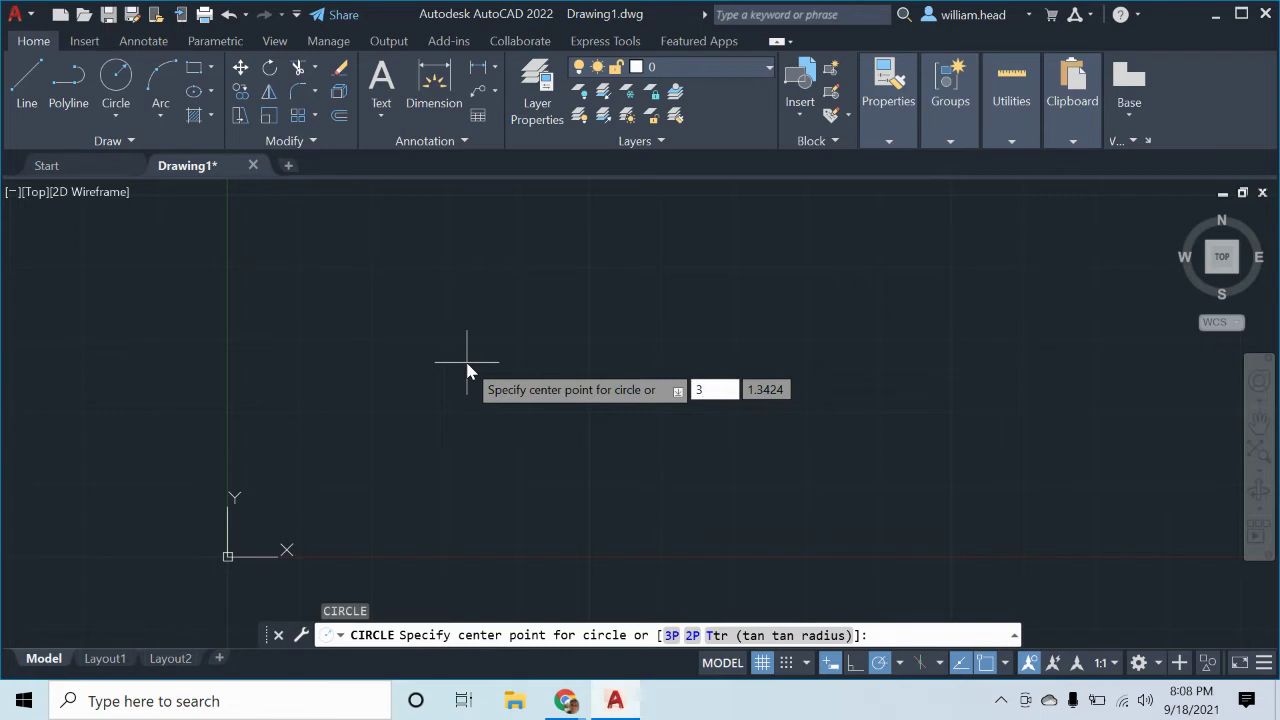
type("p")
key("Return")
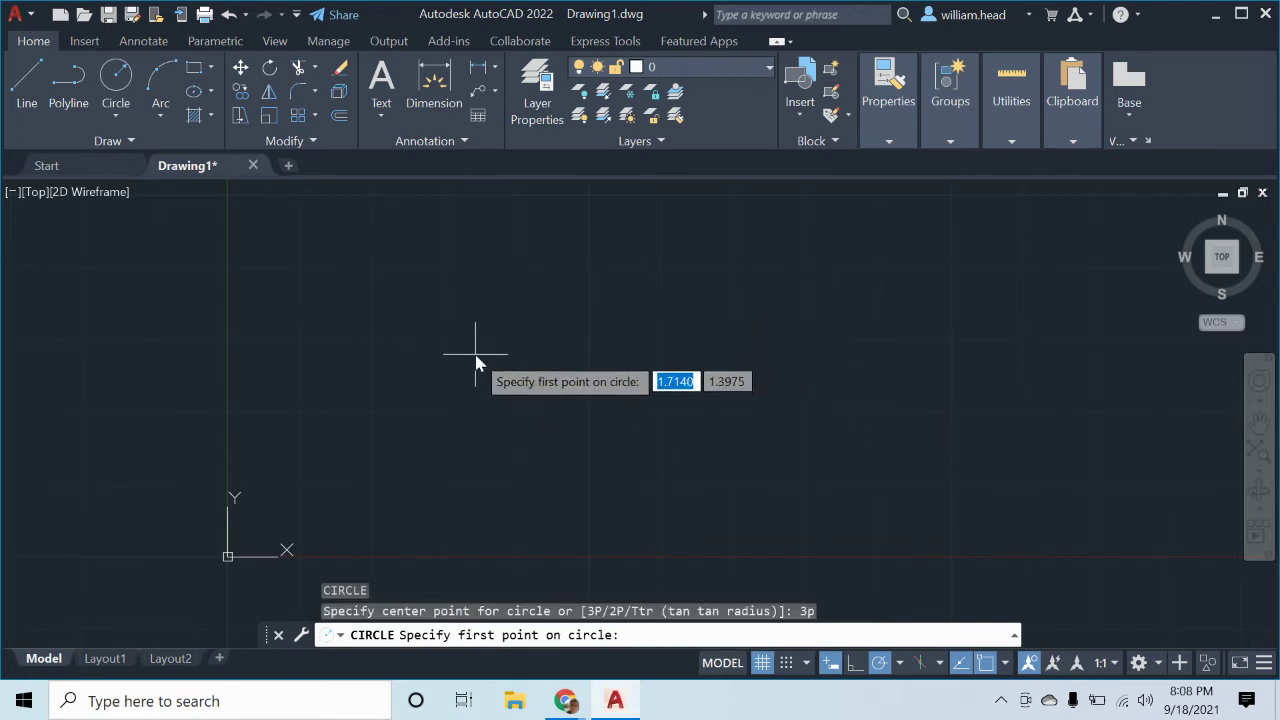
left_click(474, 361)
left_click(603, 328)
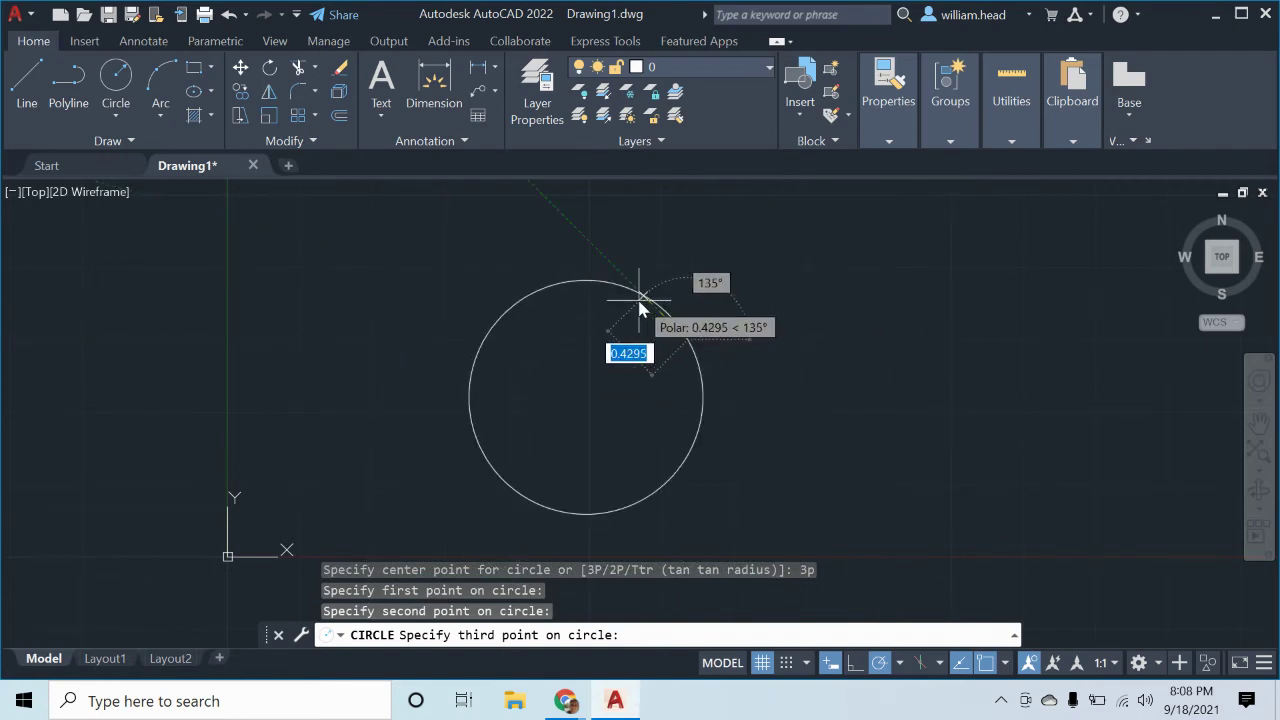
key("Escape")
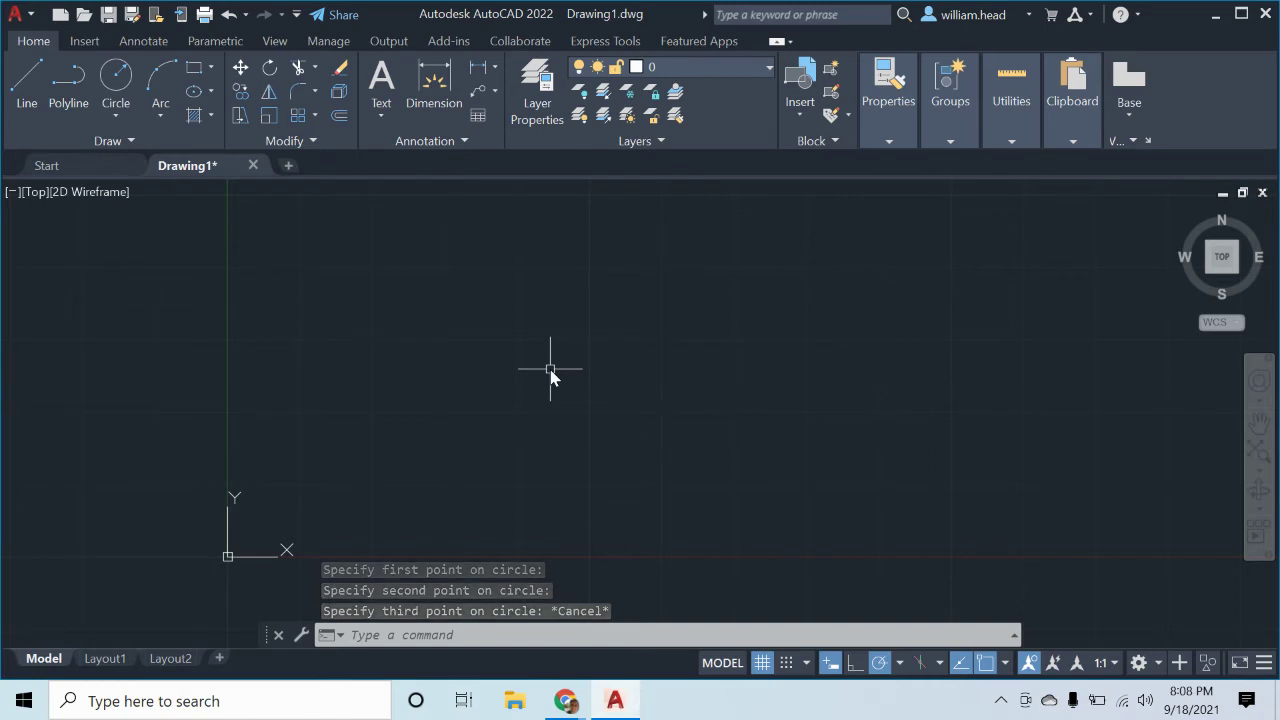
type("L")
Step: Draw a long gently rising line and a steeper line below and to its right
key("Return")
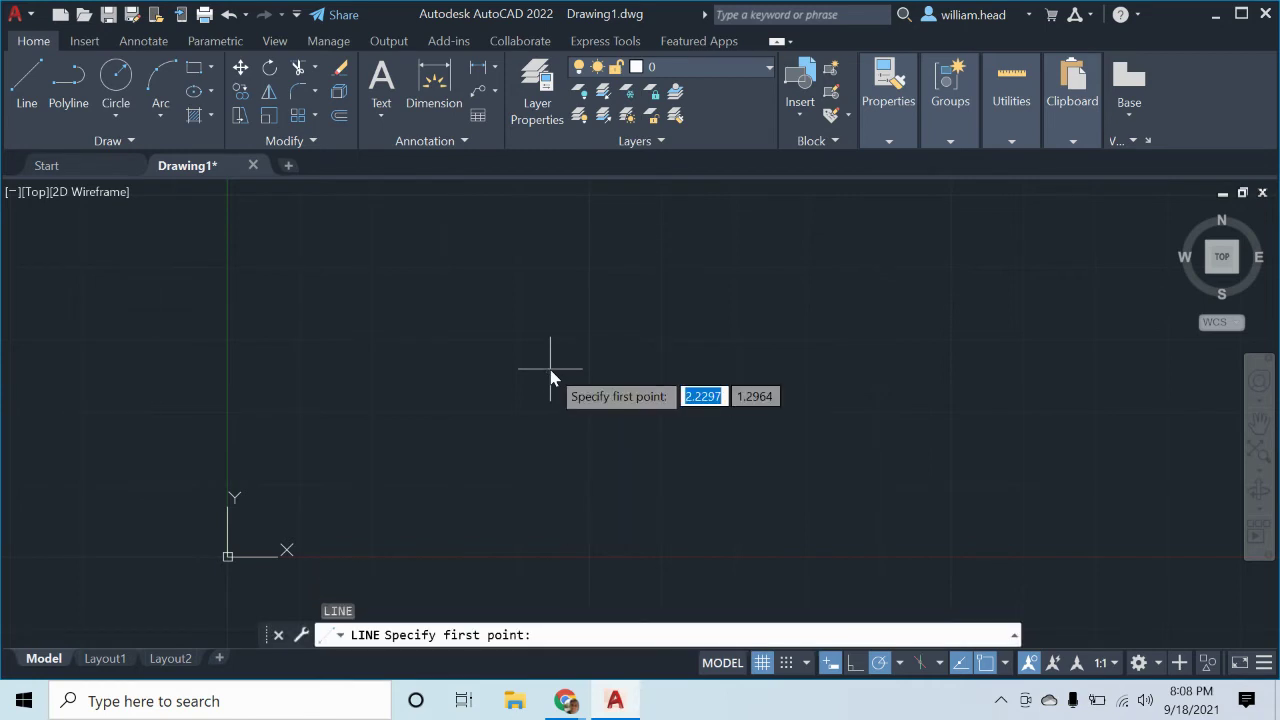
left_click(370, 388)
left_click(743, 324)
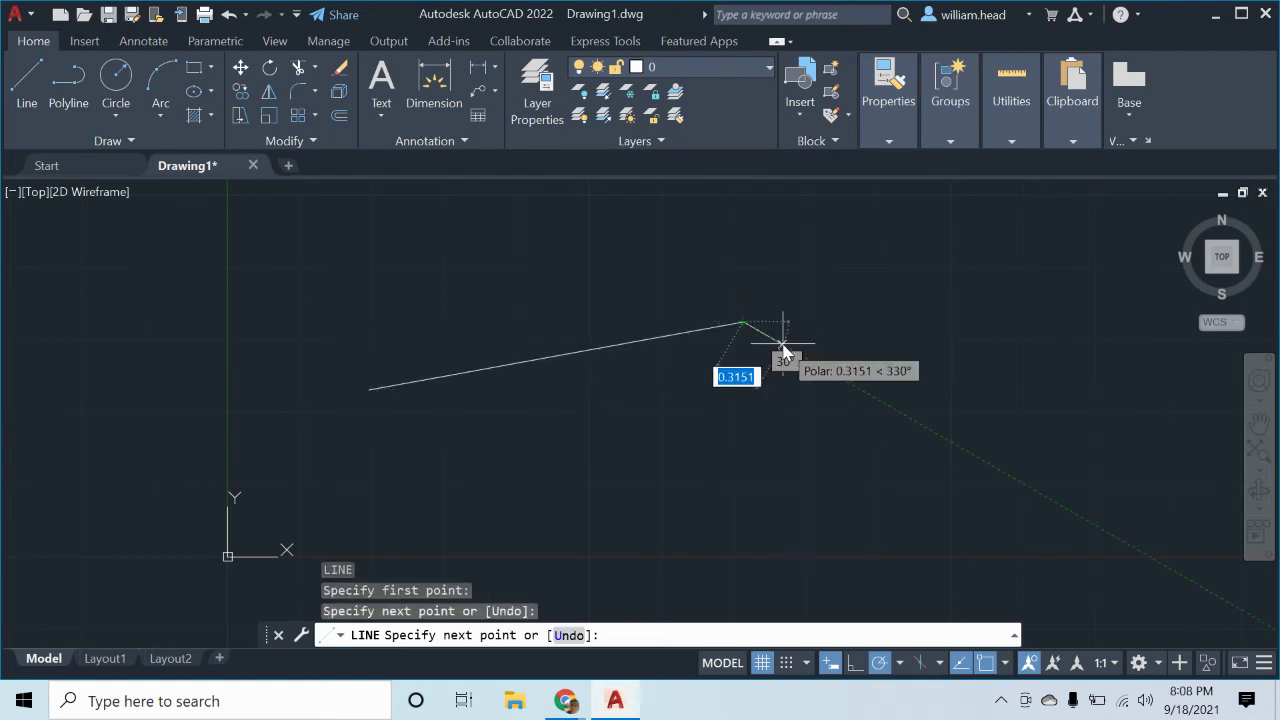
key("Escape")
key("Return")
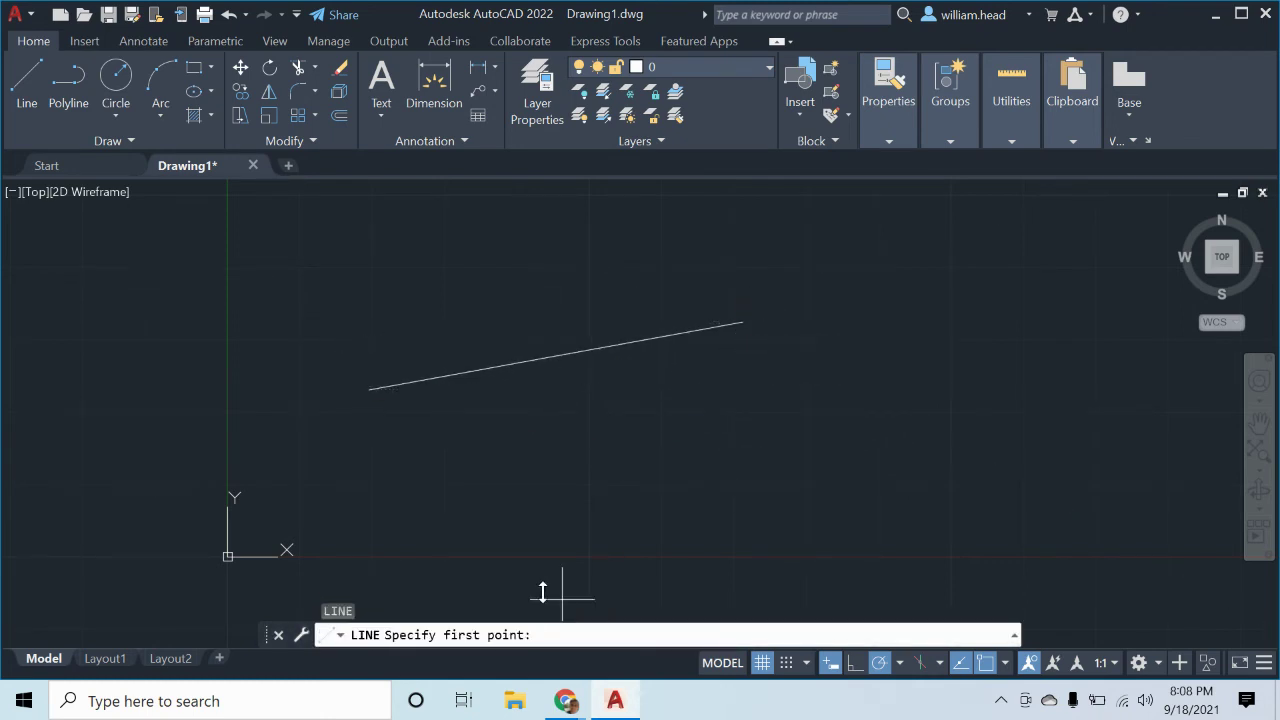
left_click(677, 551)
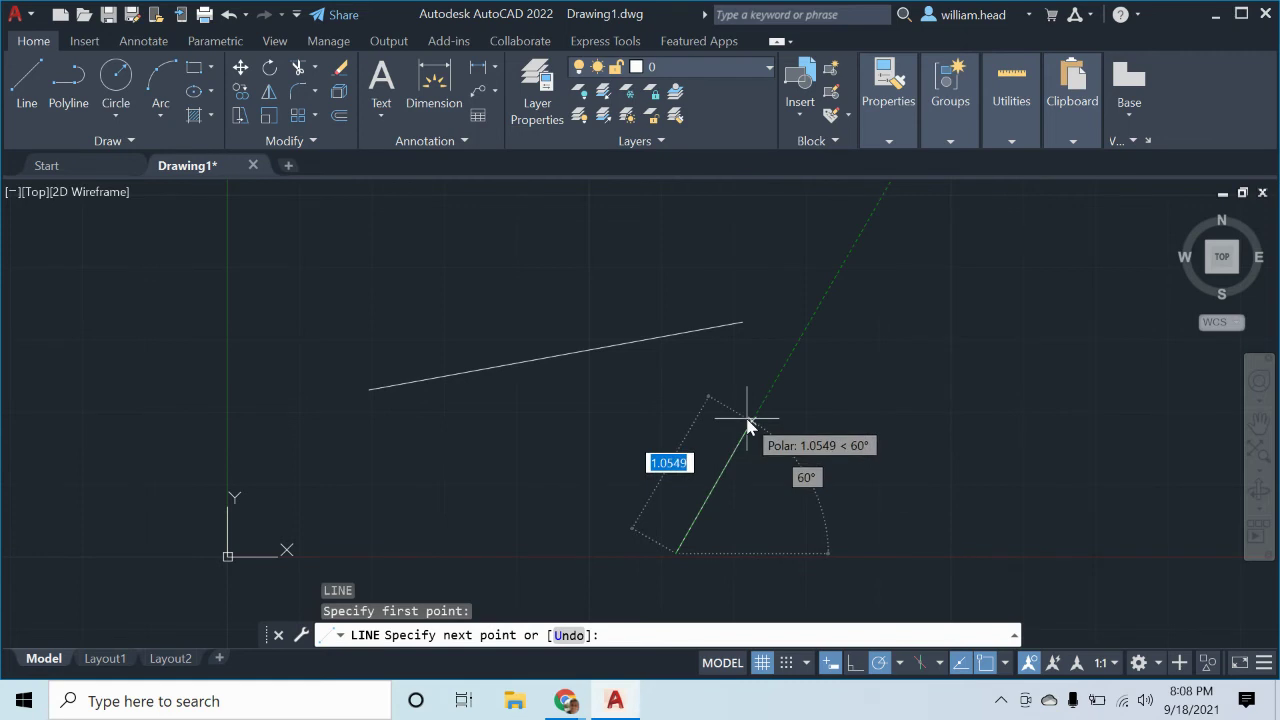
left_click(749, 423)
key("Escape")
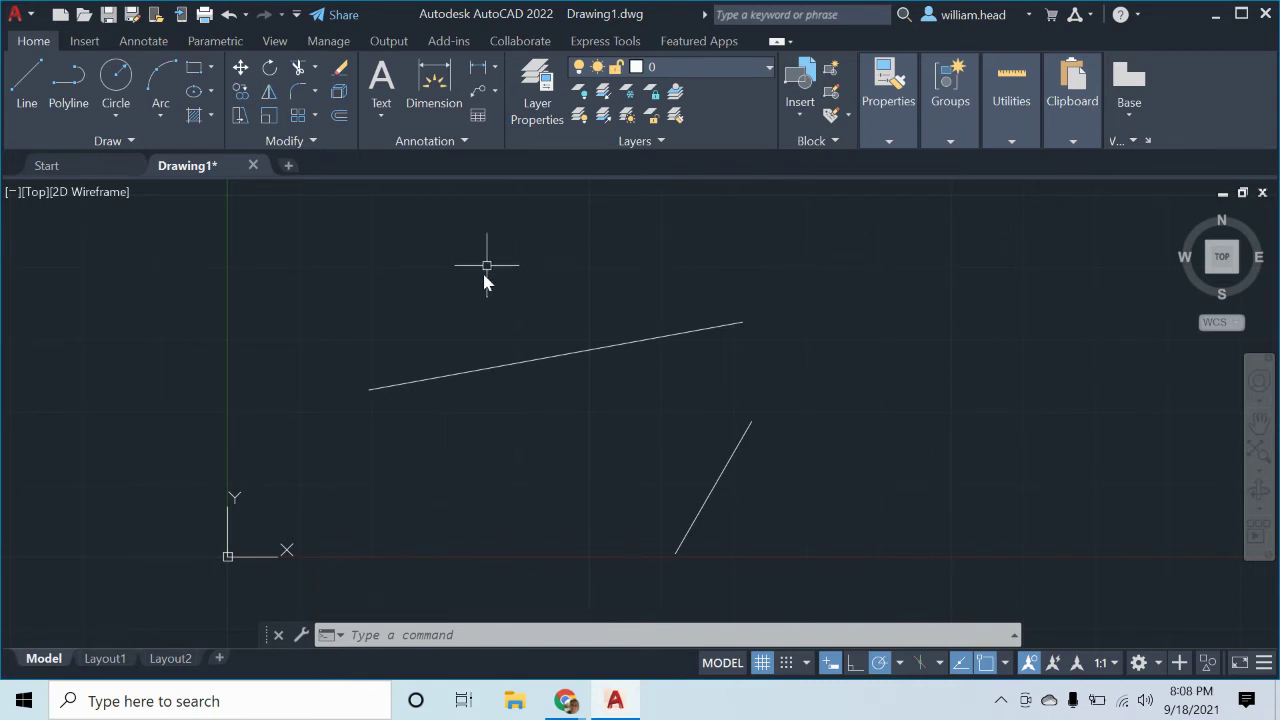
mouse_move(457, 309)
middle_mouse_down()
mouse_move(437, 252)
mouse_move(410, 250)
middle_mouse_up()
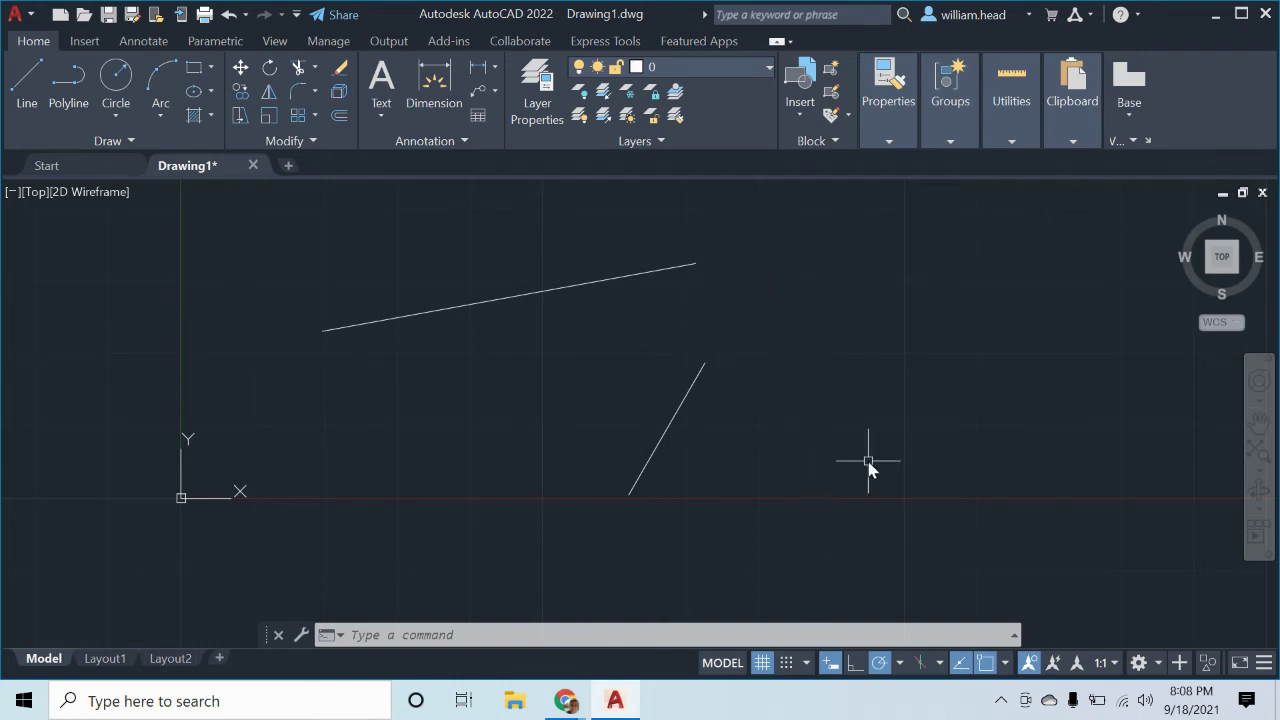
type("F")
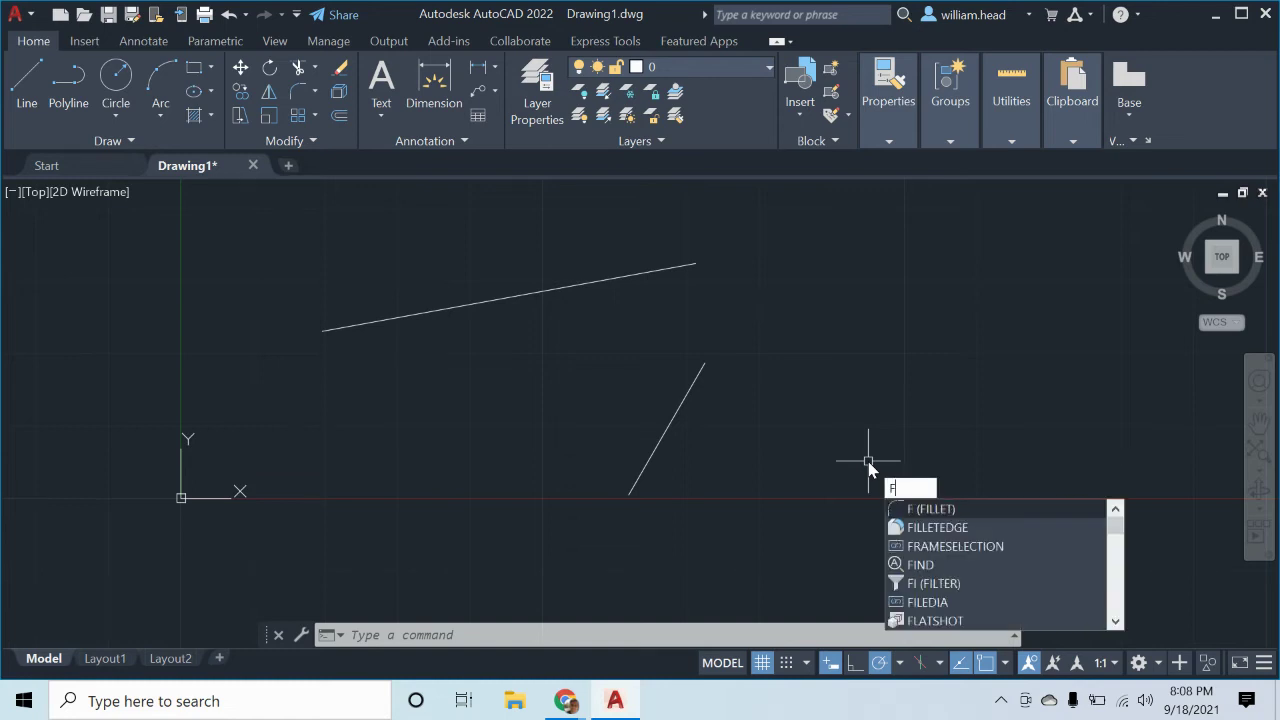
key("Return")
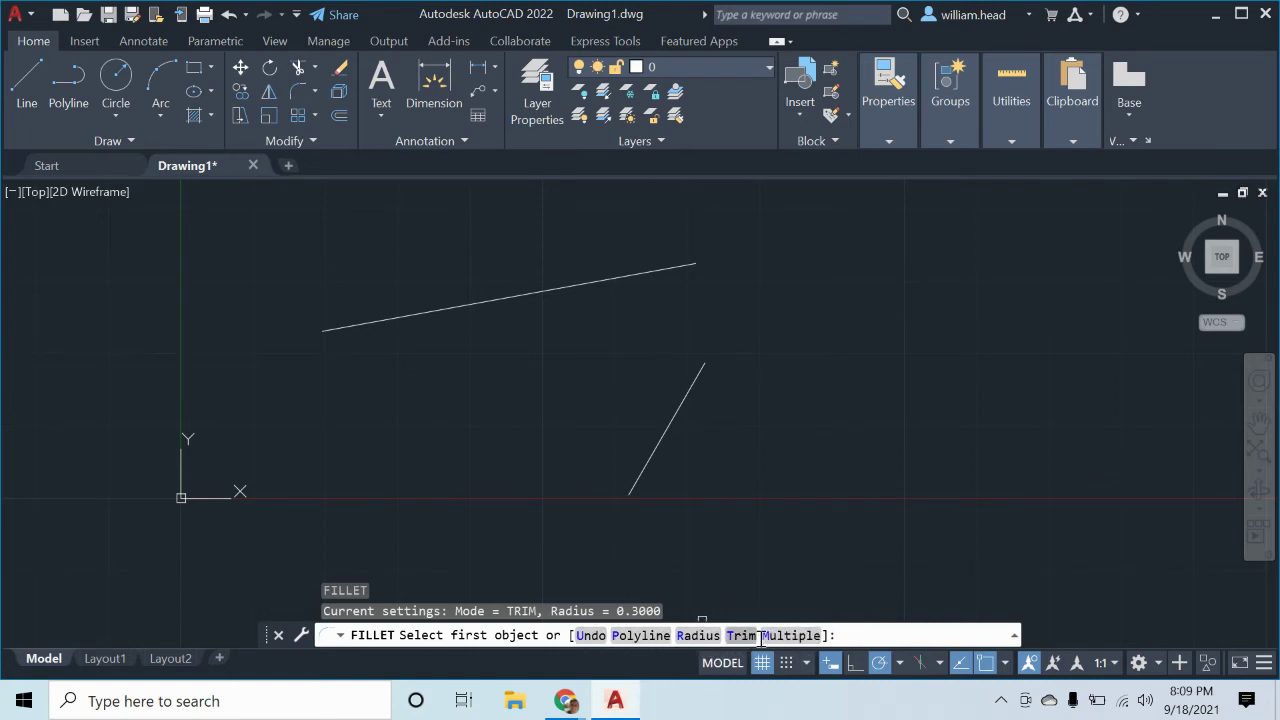
left_click(698, 635)
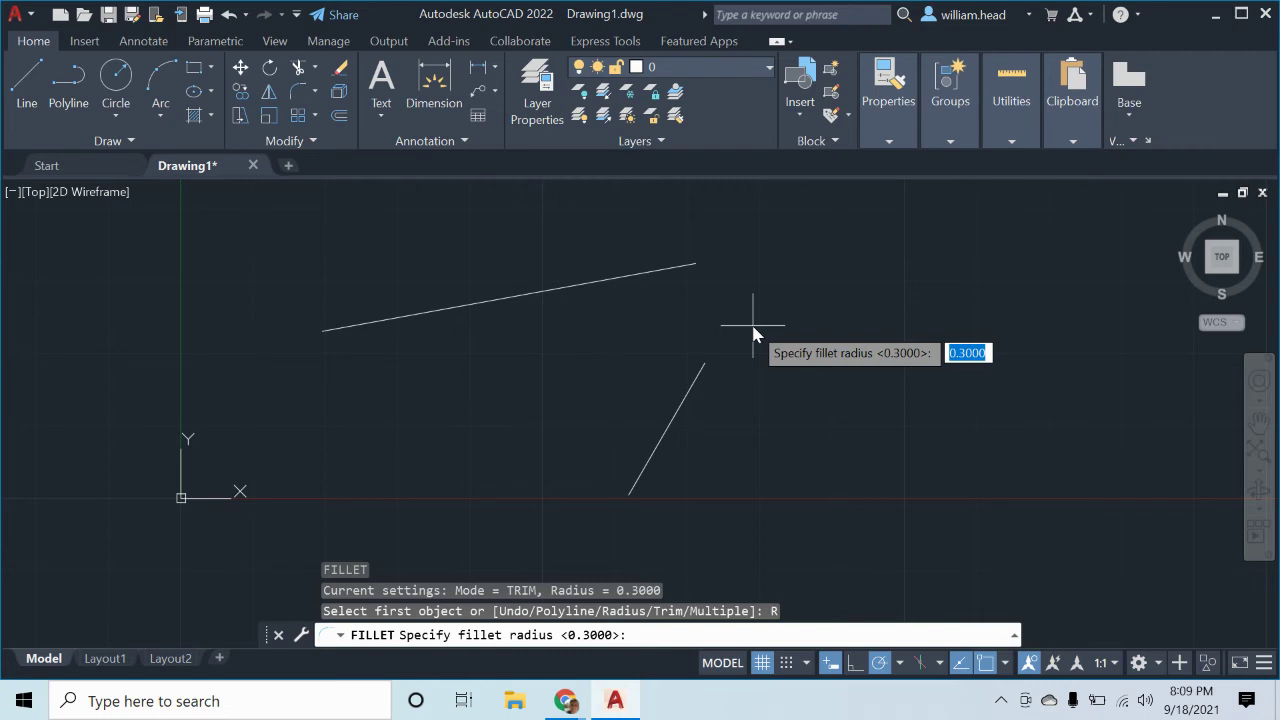
type(".1")
key("Return")
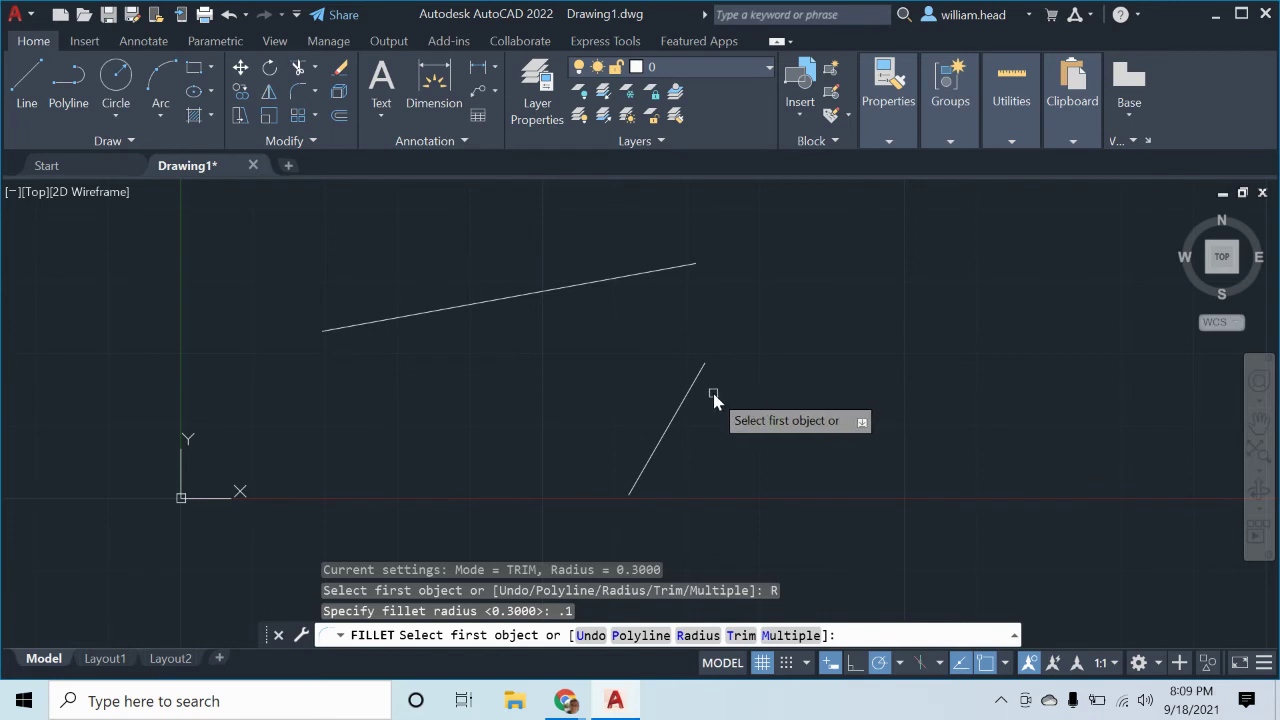
left_click(686, 398)
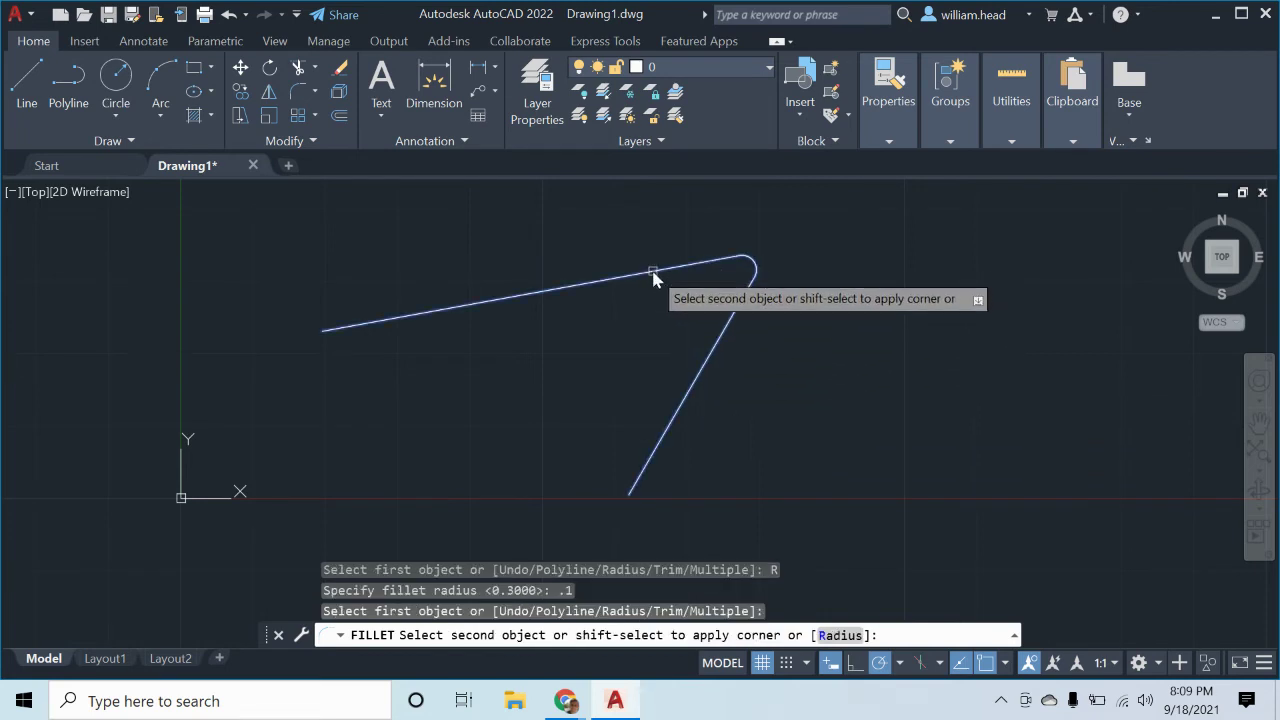
left_click(656, 274)
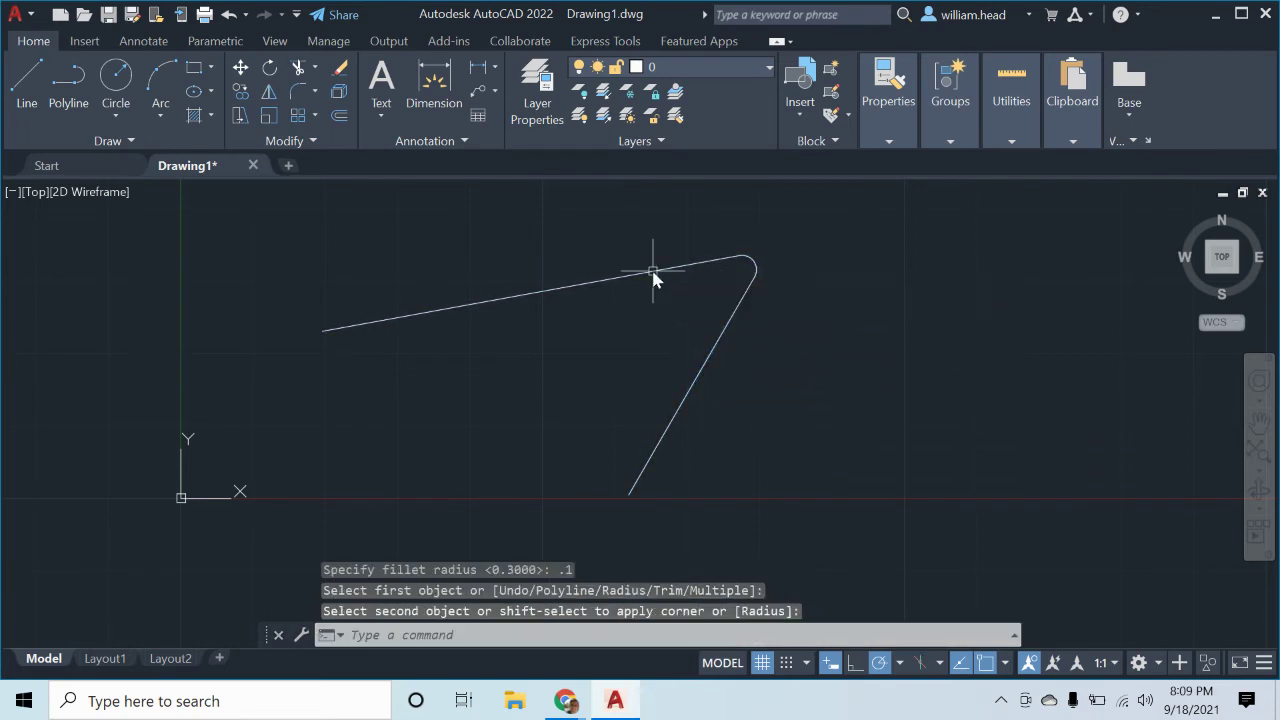
left_click(785, 400)
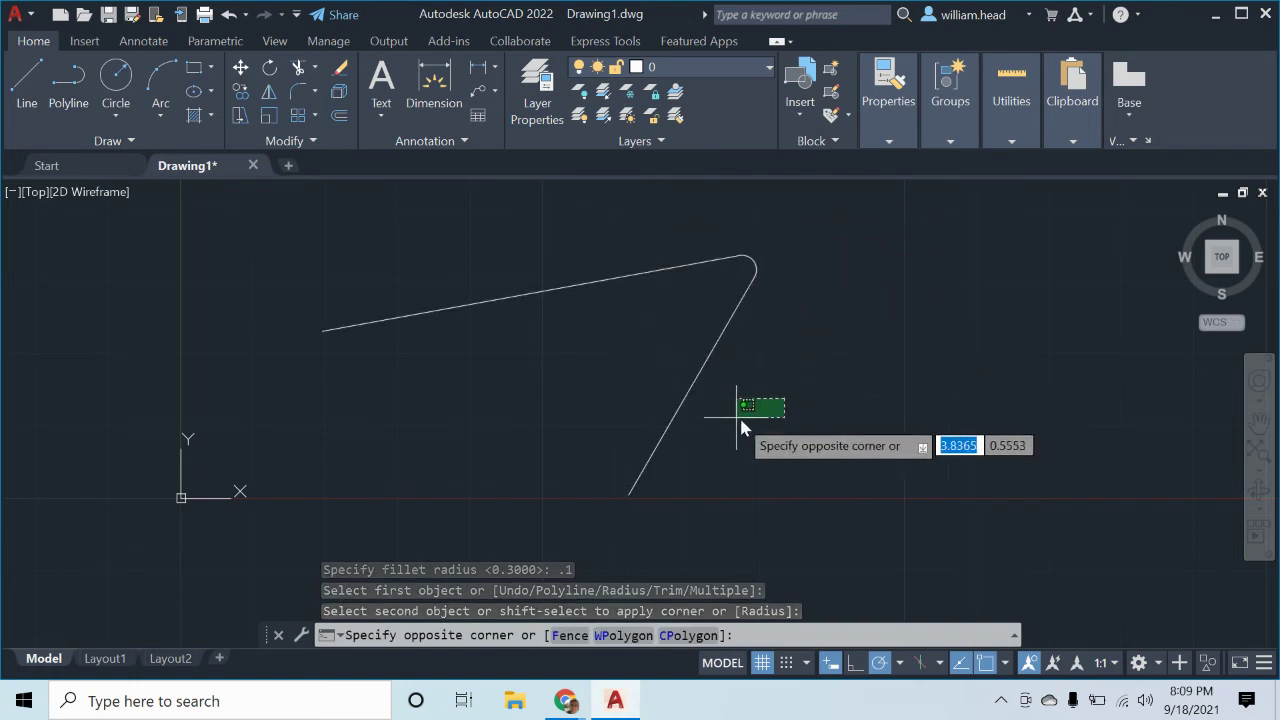
key("Escape")
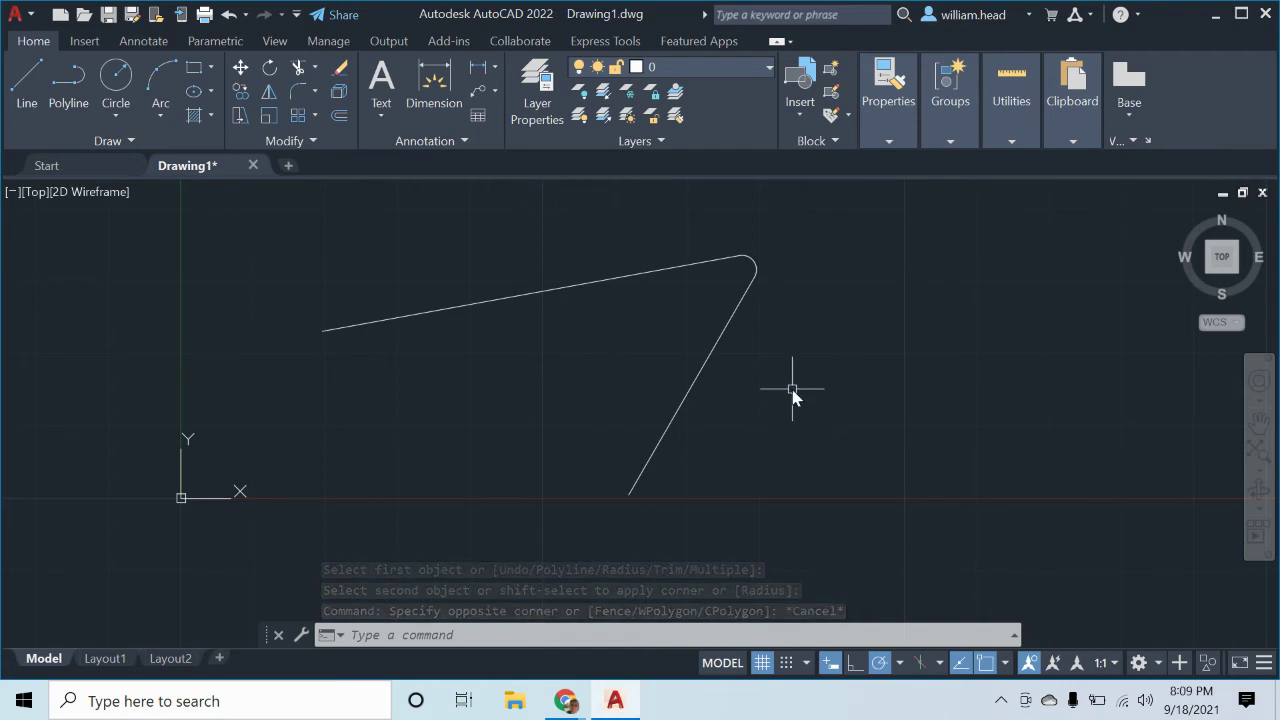
key("ctrl+z")
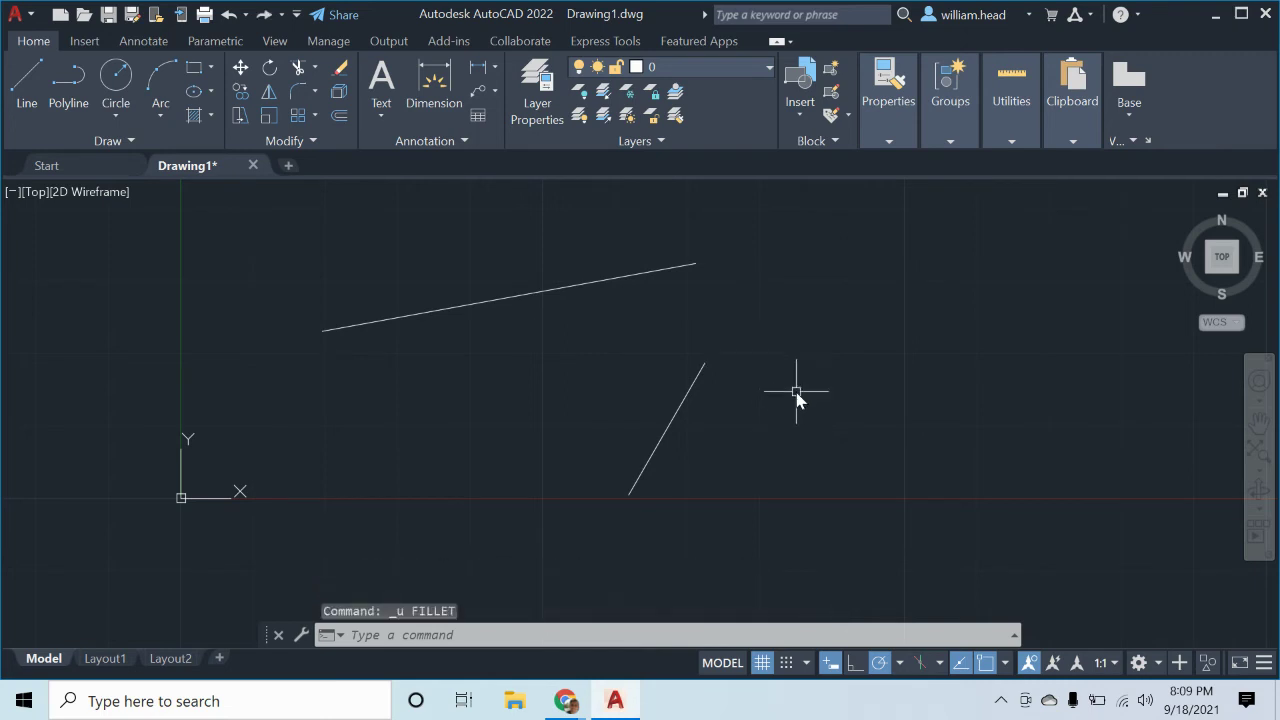
Step: Fillet the slanted line and the top line with a 0.5 radius
type("F")
key("Return")
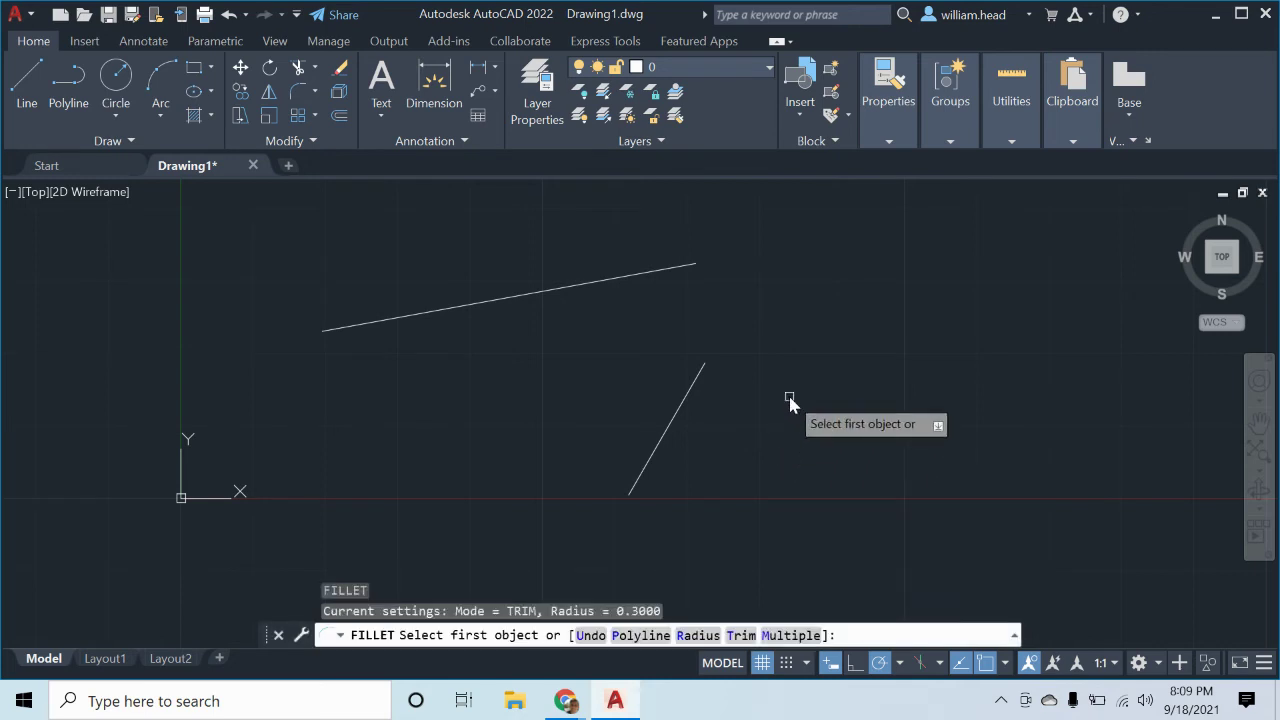
type("r")
key("Return")
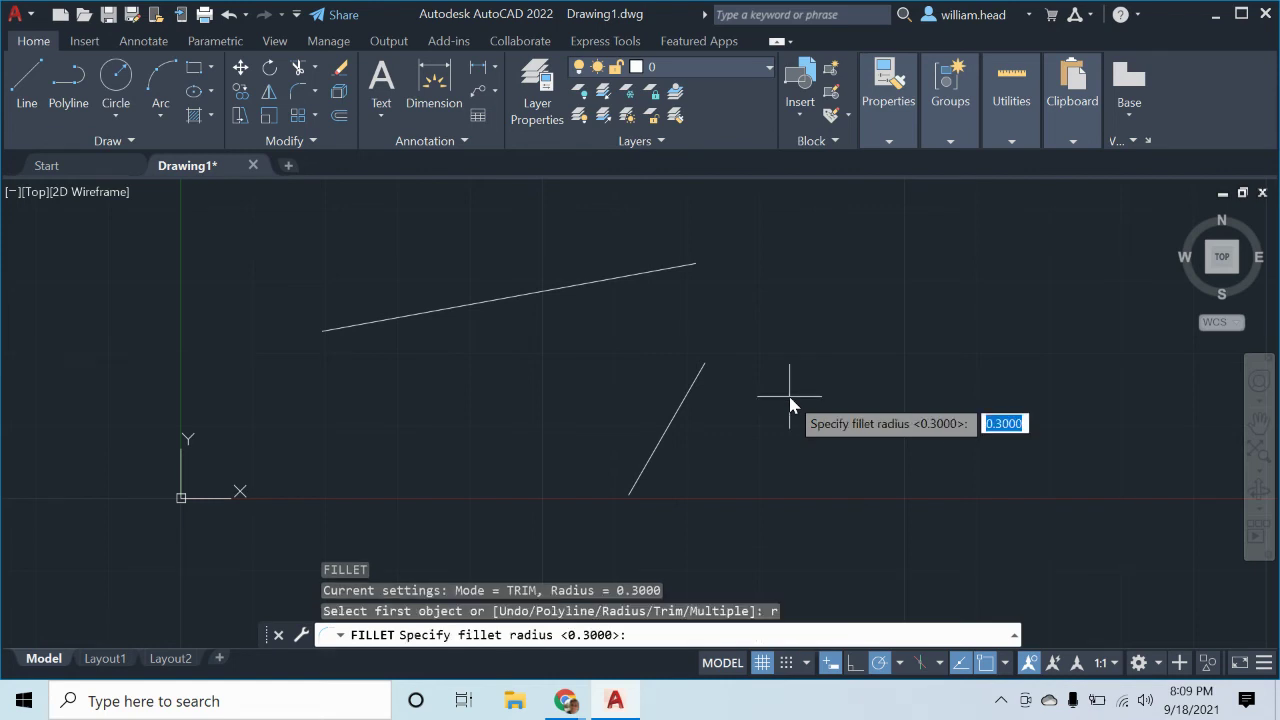
type(".5")
key("Return")
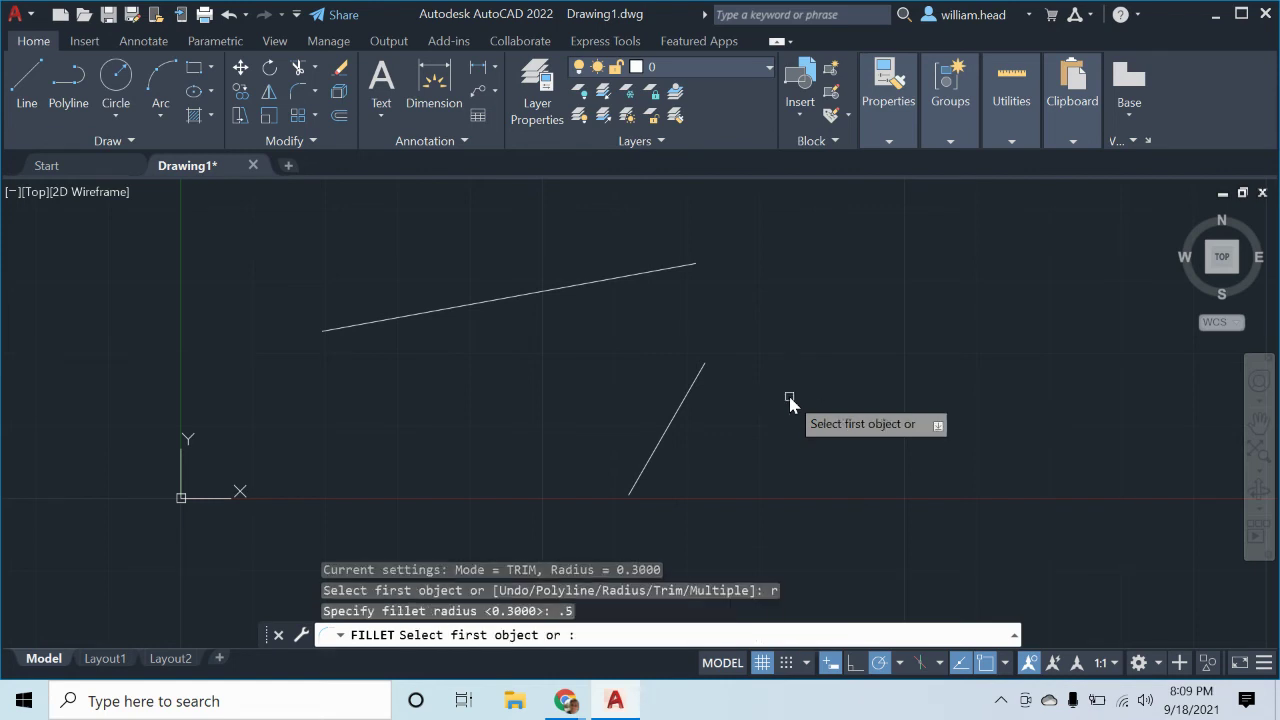
left_click(697, 388)
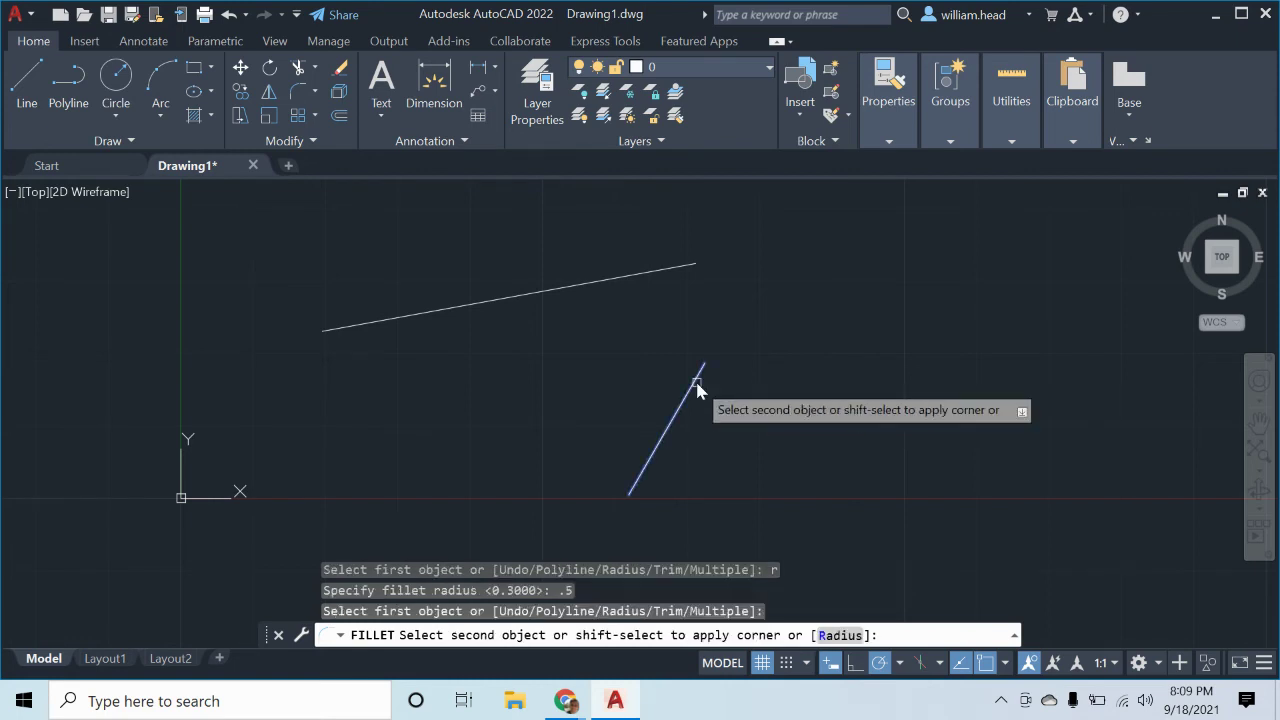
left_click(663, 275)
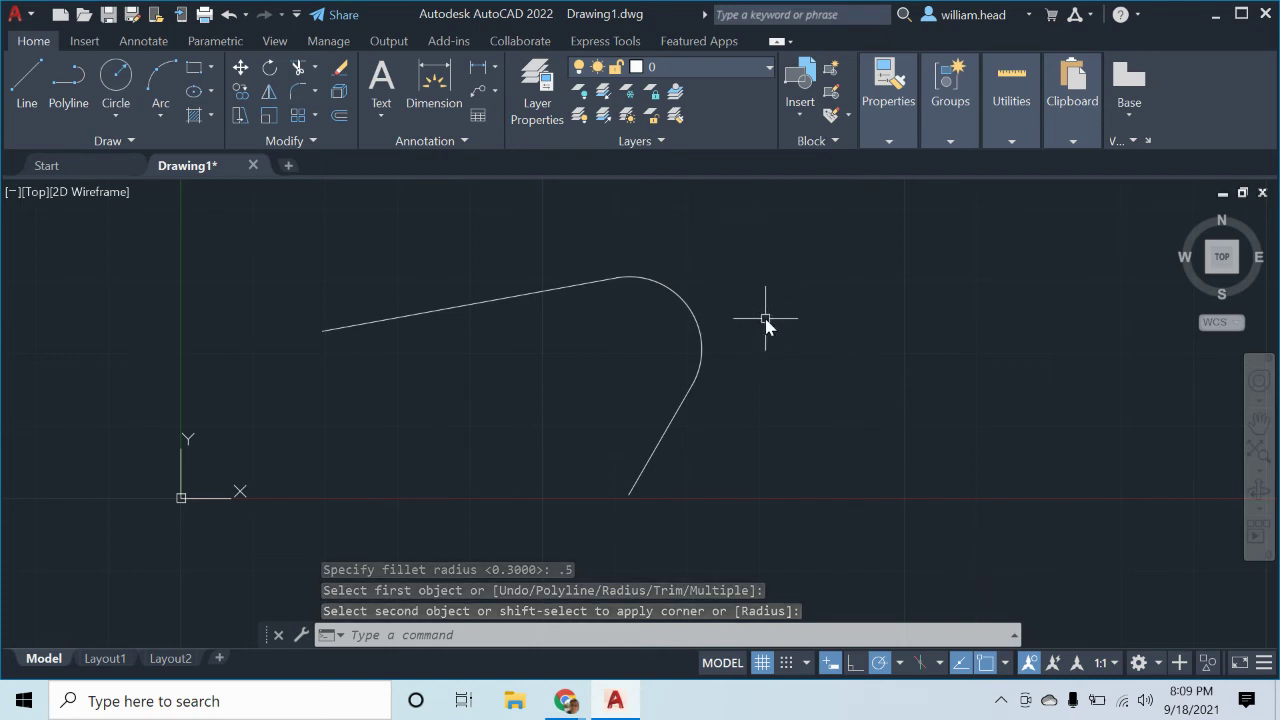
Step: Undo the 0.5 fillet, then restart FILLET at radius 2 and pick the slanted line
key("ctrl+z")
type("f")
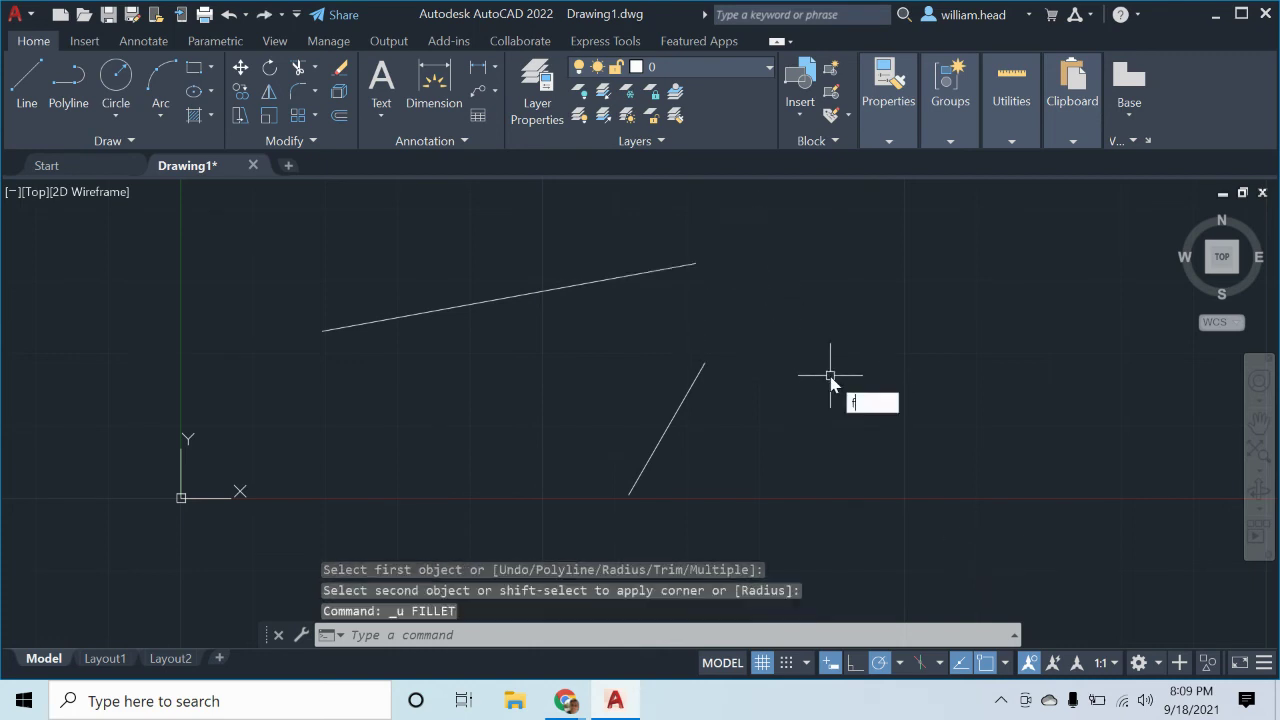
key("Return")
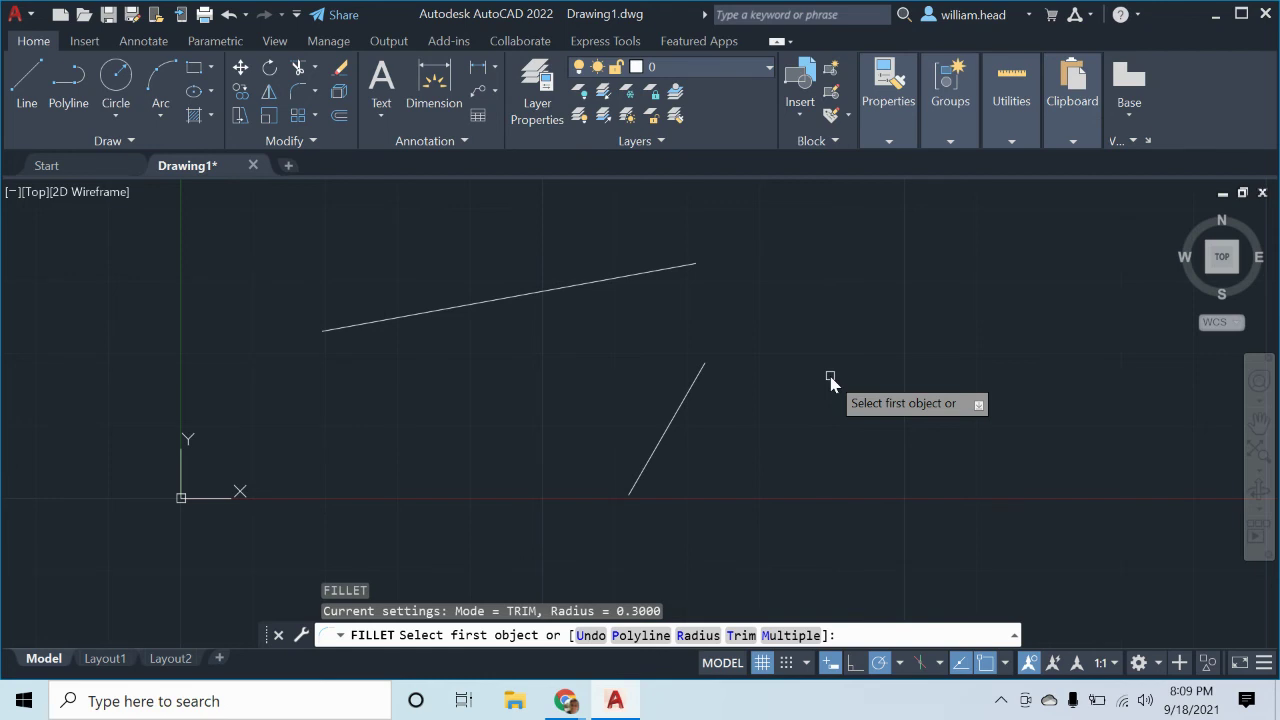
type("r")
key("Return")
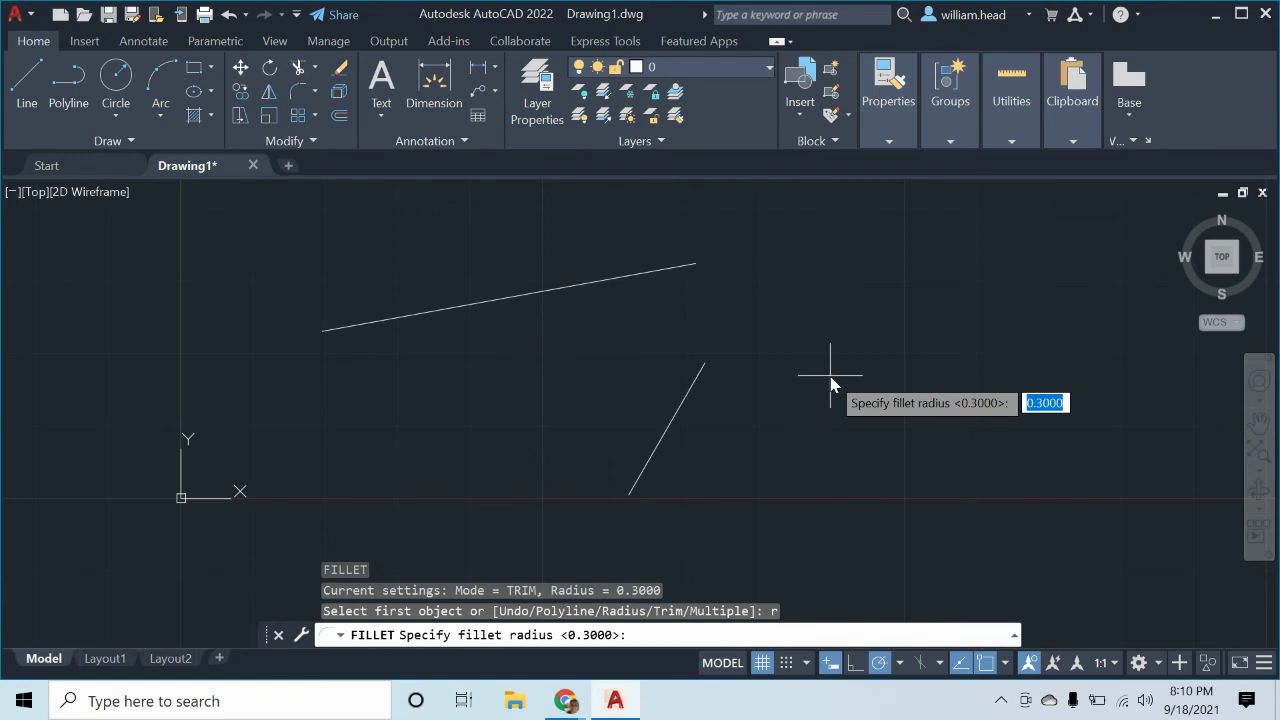
type("2")
key("Return")
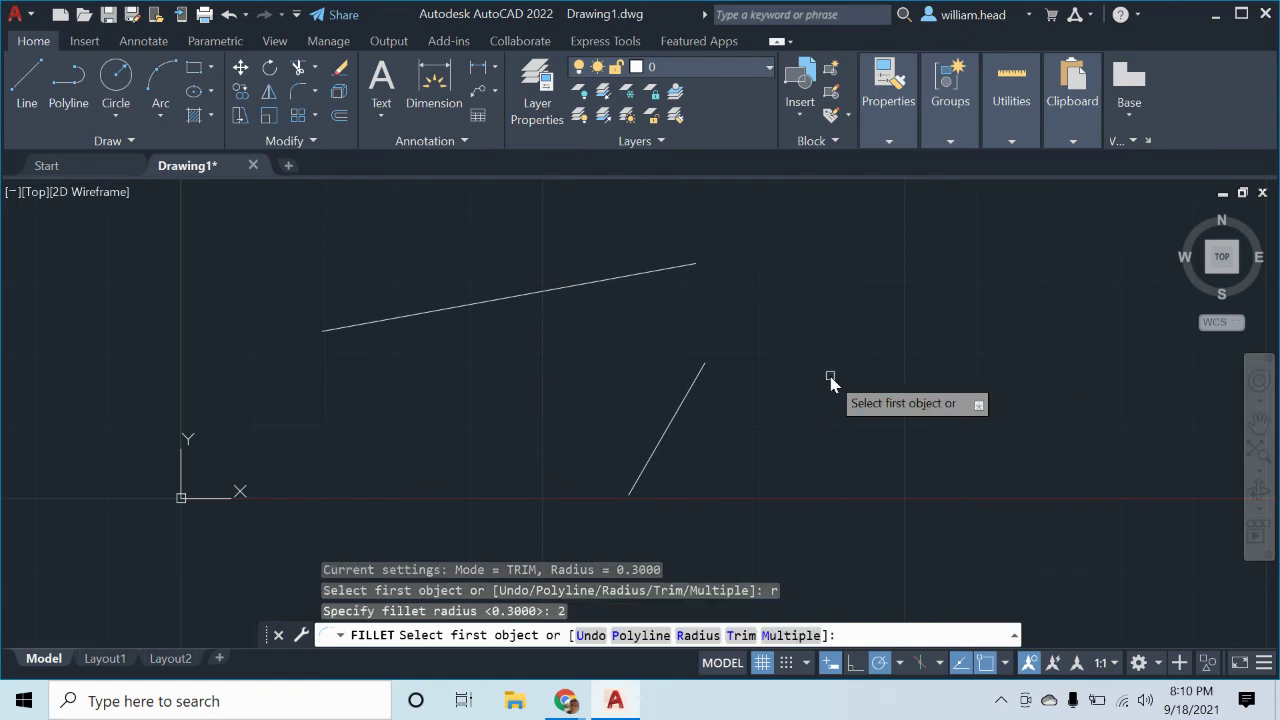
left_click(679, 412)
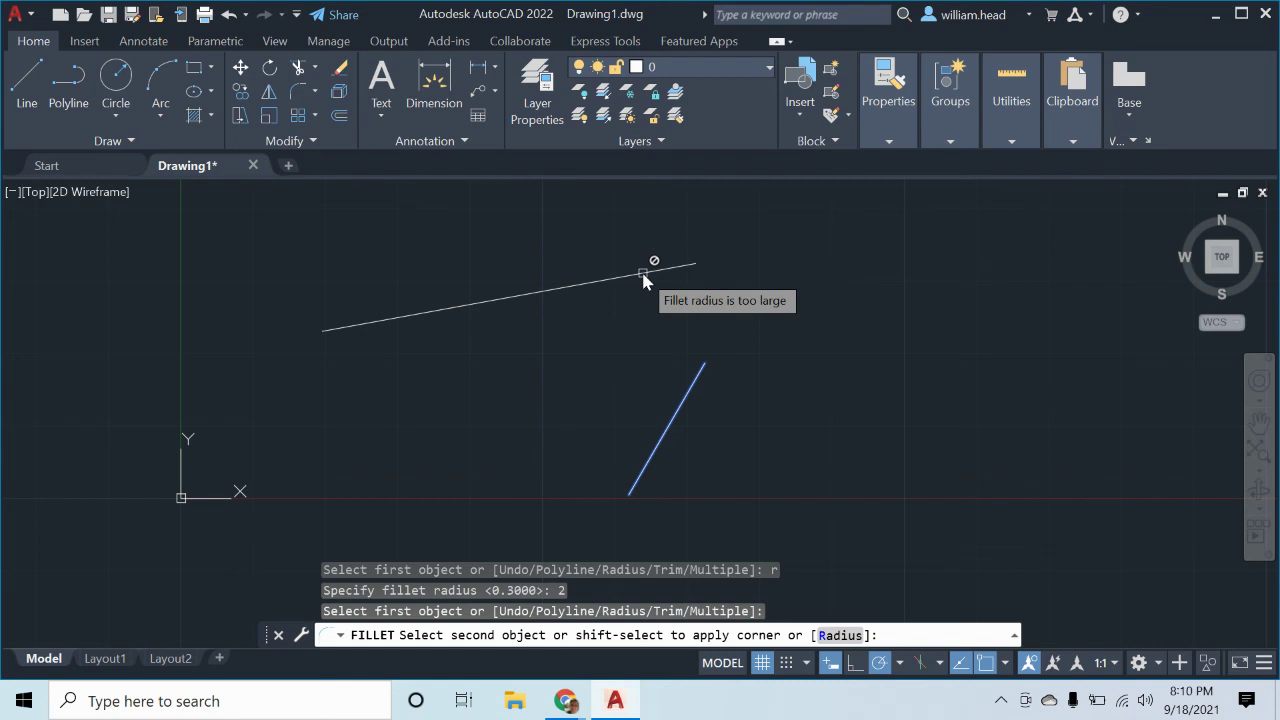
Step: Change the fillet radius to 0.8 and pick the top line to round the corner
left_click(840, 636)
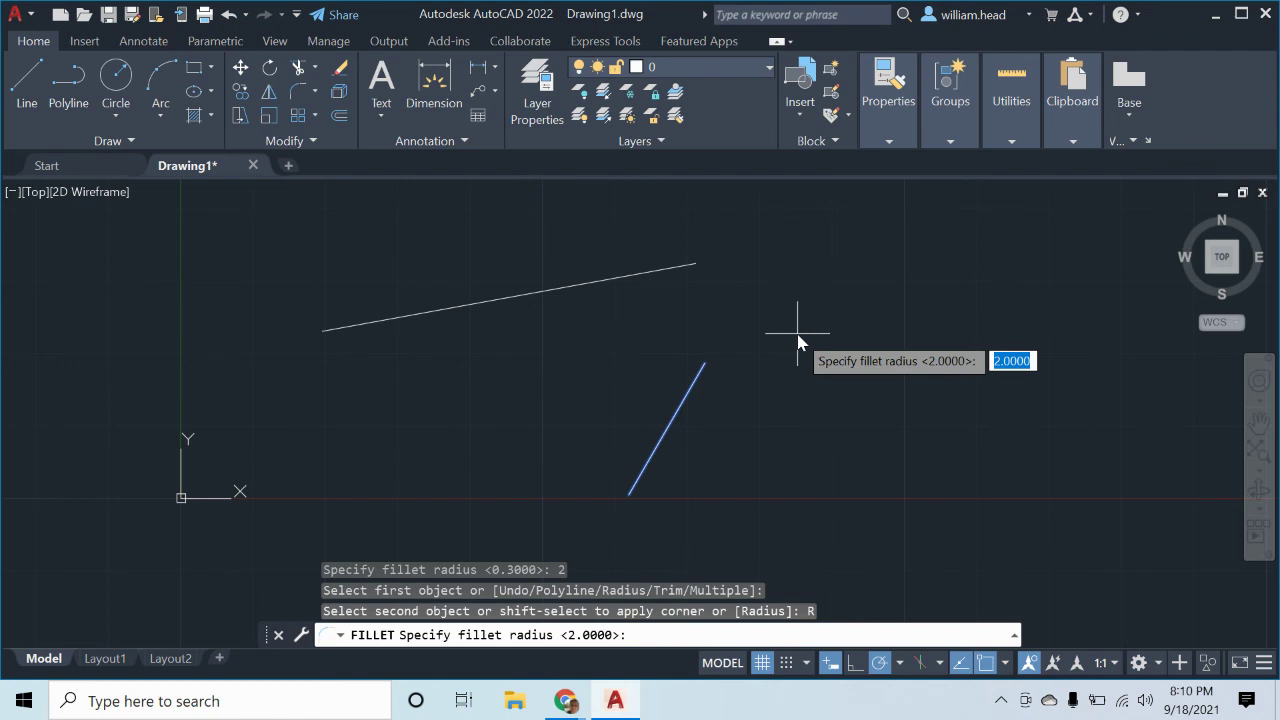
type(".8")
key("Return")
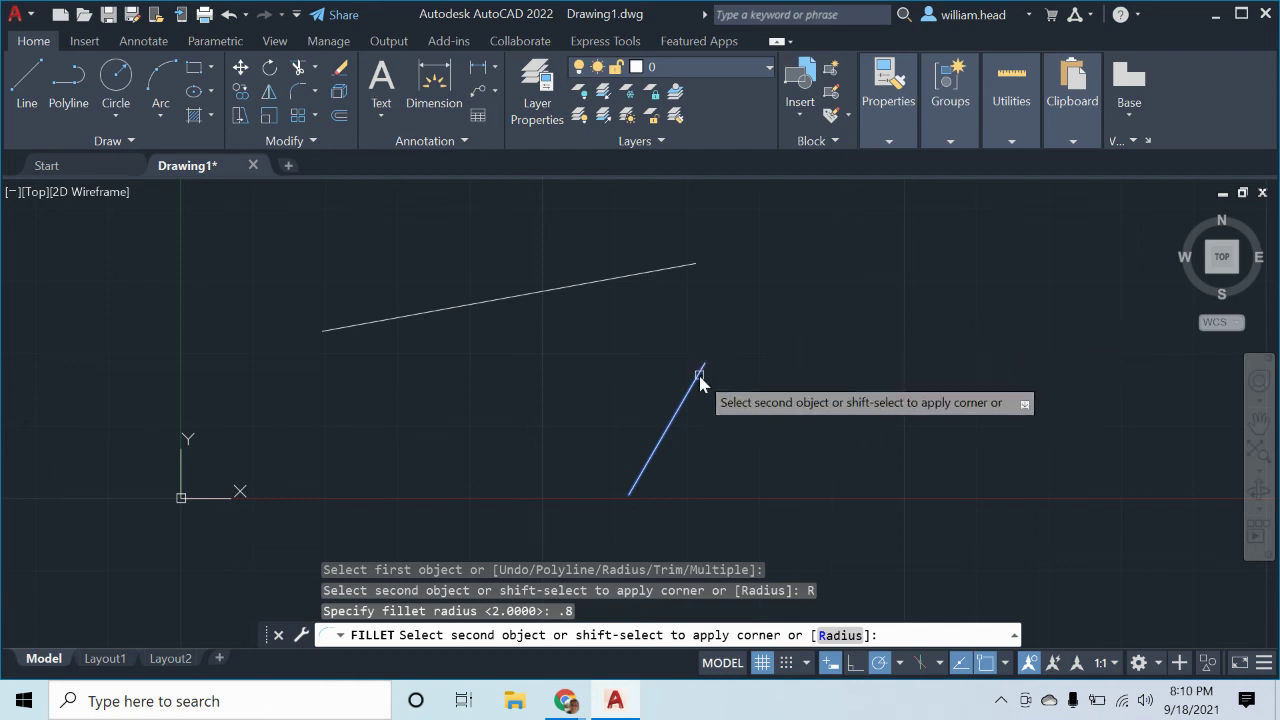
left_click(677, 267)
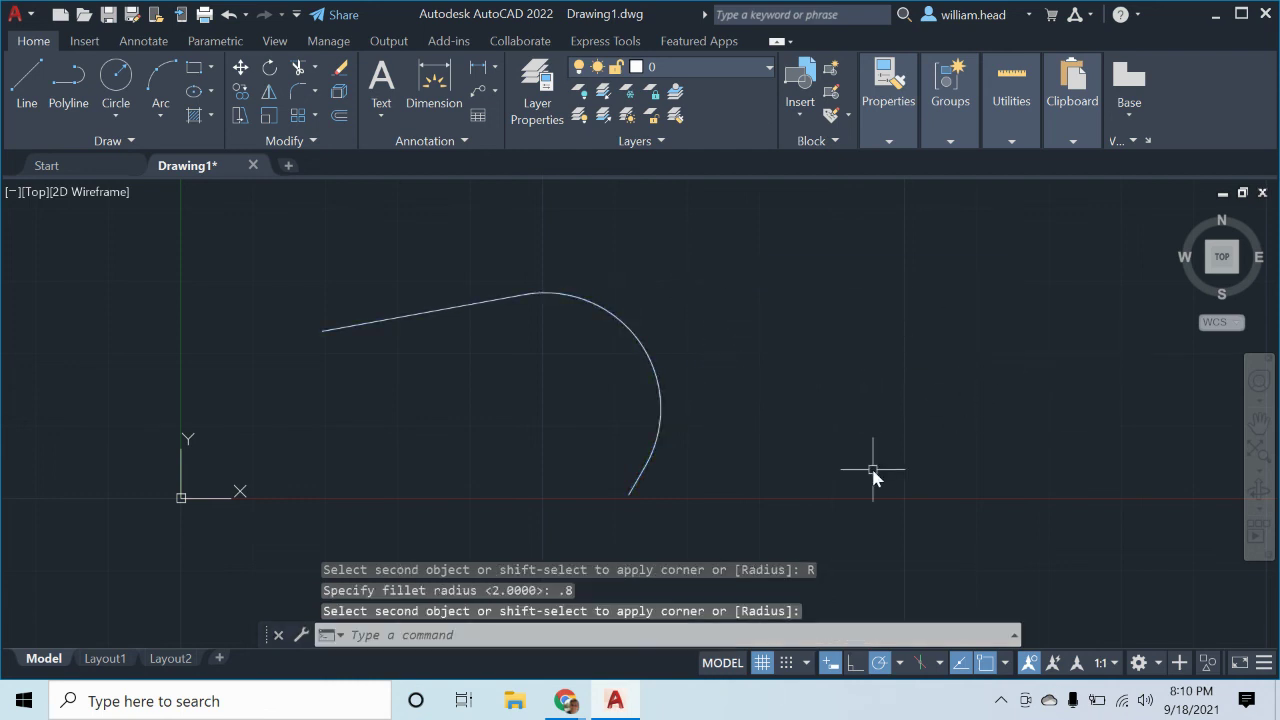